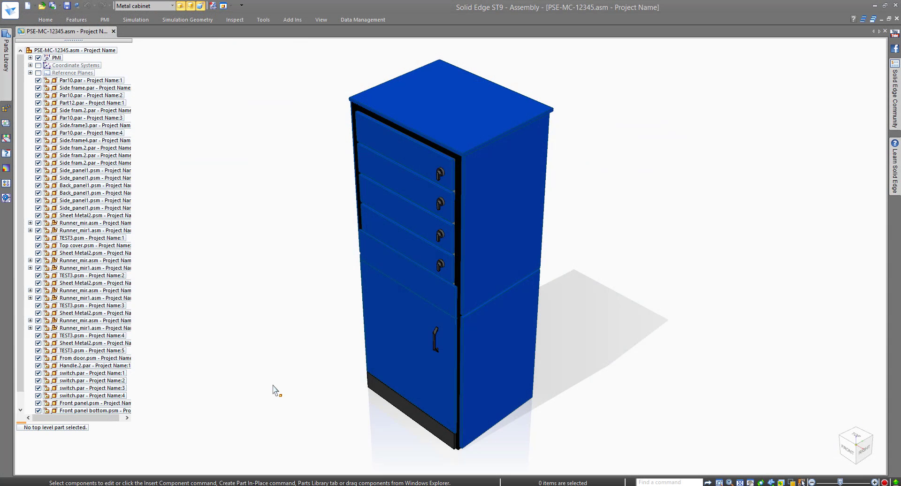
# Step: Slide the second drawer out of the cabinet with Drag Component and reset it to its original position
pyautogui.moveTo(273, 390); pyautogui.dragTo(272, 417, button='right')
pyautogui.click(441, 204)
pyautogui.moveTo(455, 193)
pyautogui.mouseDown()
pyautogui.moveTo(435, 204)
pyautogui.moveTo(445, 202)
pyautogui.mouseUp()
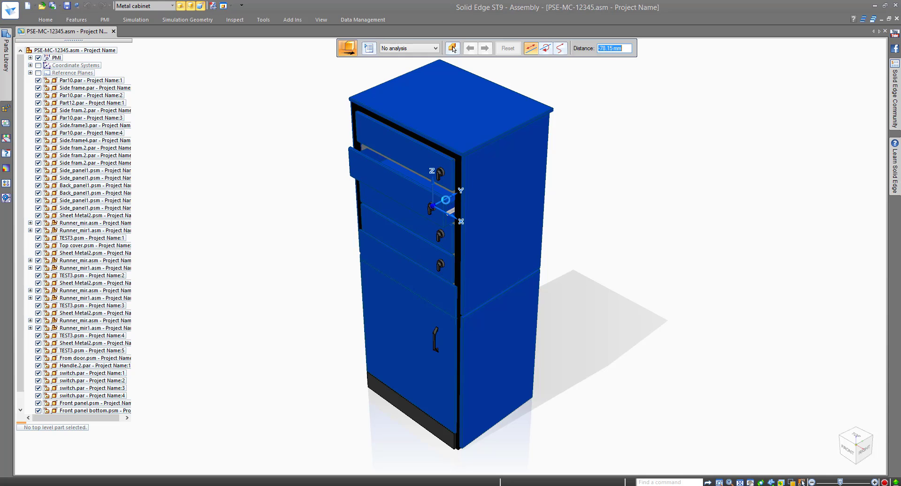
pyautogui.click(454, 49)
pyautogui.click(507, 48)
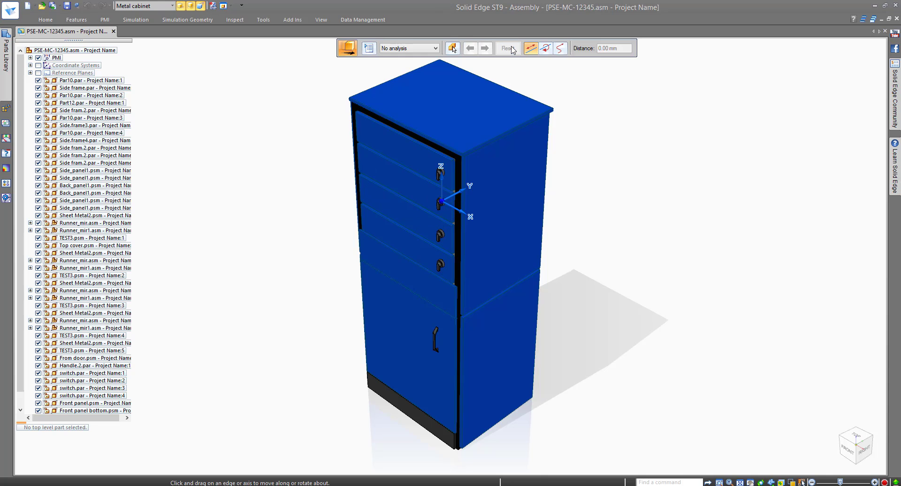
pyautogui.press('Escape')
# Step: Display the Frame and the Frame and panels configurations in turn, ending with the One Draw configuration active
pyautogui.click(137, 5)
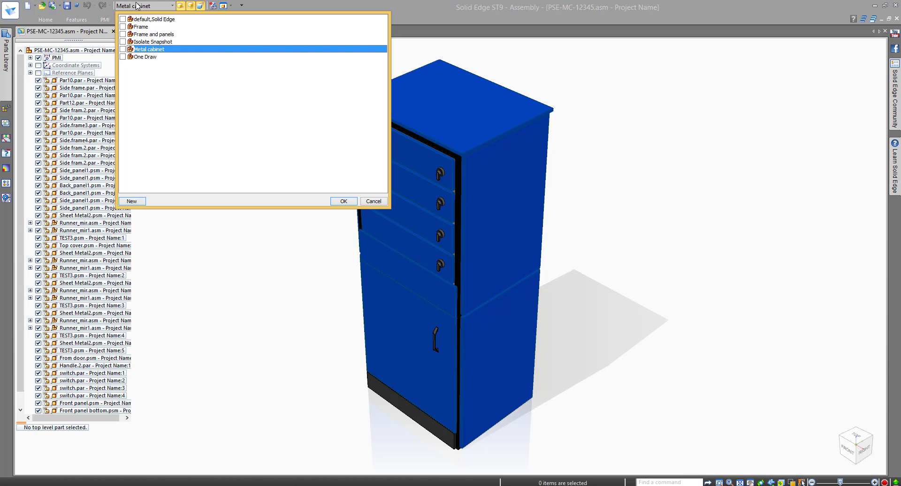
pyautogui.doubleClick(139, 26)
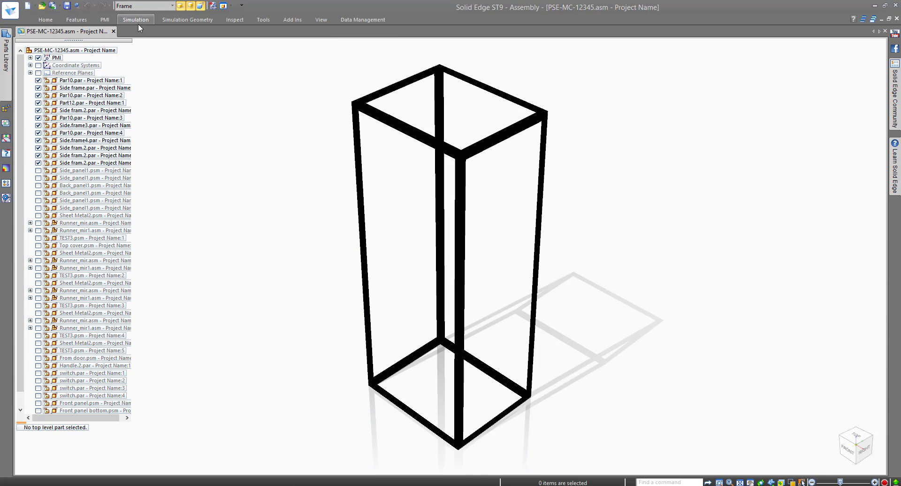
pyautogui.click(149, 7)
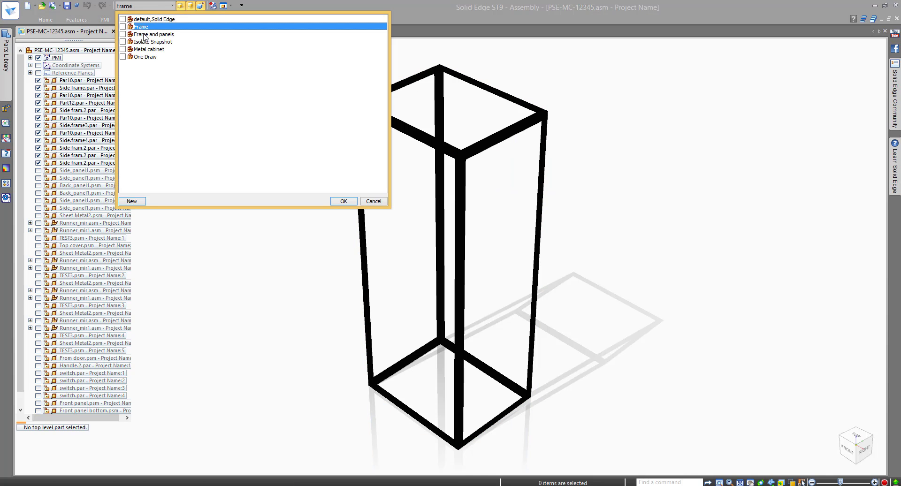
pyautogui.doubleClick(146, 33)
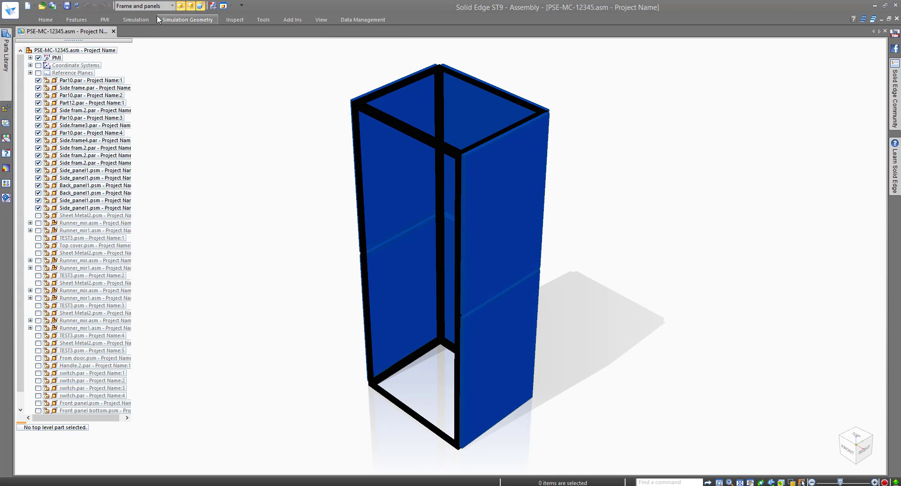
pyautogui.click(158, 5)
pyautogui.doubleClick(141, 57)
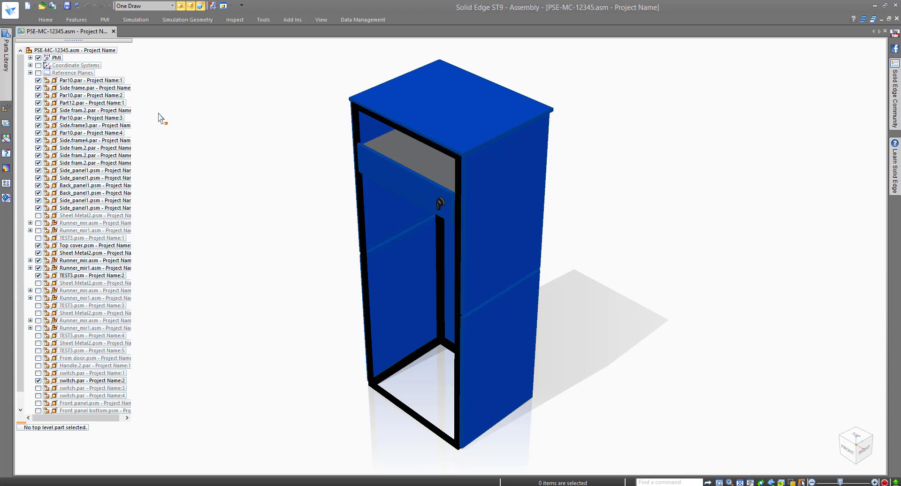
# Step: Delete the drawer front TEST3.psm:2 and its handle switch.par:2 from the assembly
pyautogui.click(393, 185)
pyautogui.keyDown('ctrl'); pyautogui.click(441, 206); pyautogui.keyUp('ctrl')
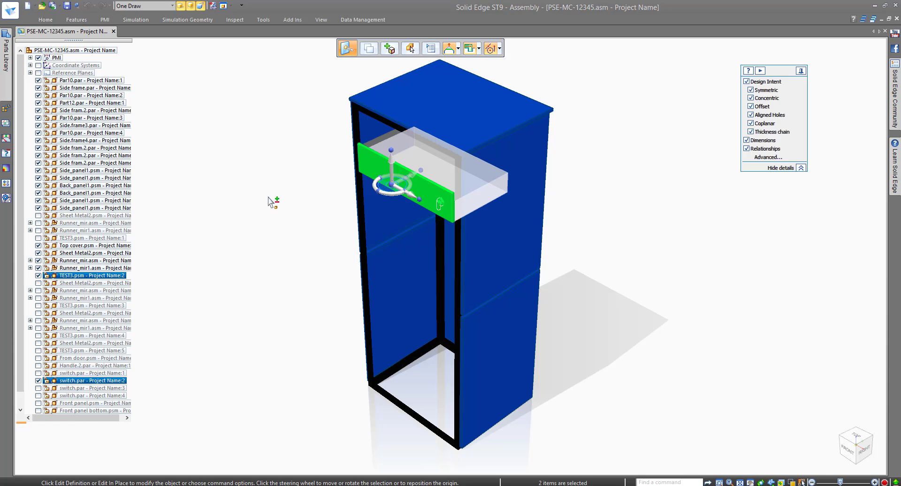
pyautogui.rightClick(261, 194)
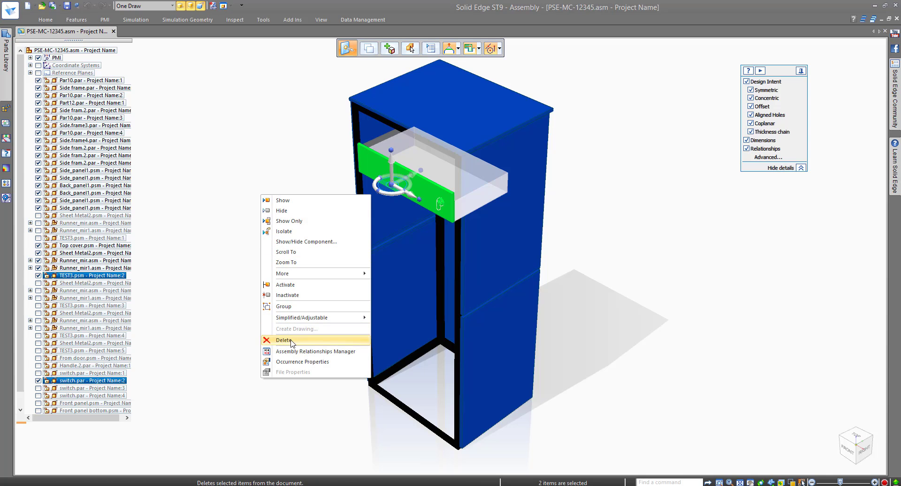
pyautogui.click(284, 340)
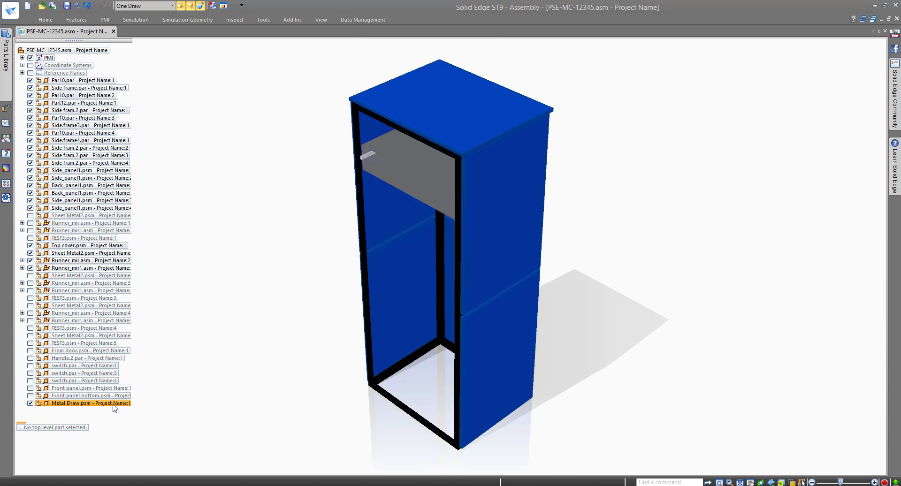
# Step: Edit the Metal Draw.psm part in place and create the base tab from its rectangular sketch region
pyautogui.press('F10')
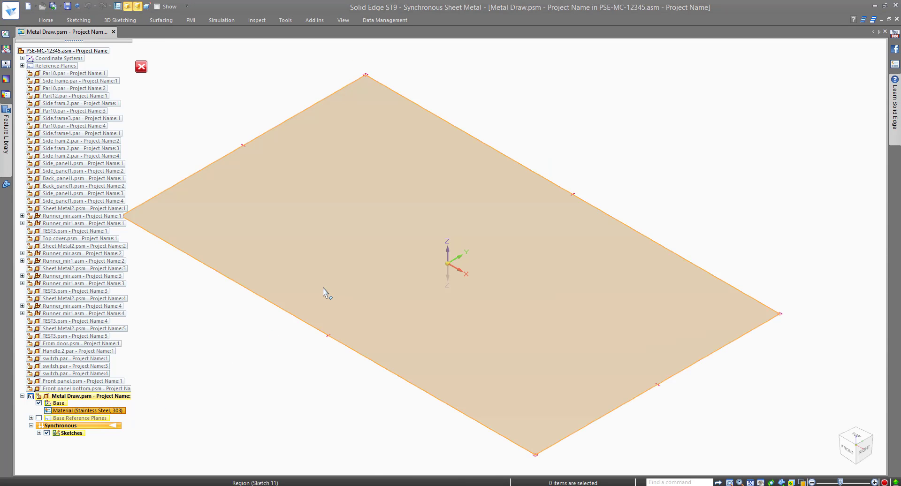
pyautogui.click(323, 288)
pyautogui.click(323, 275)
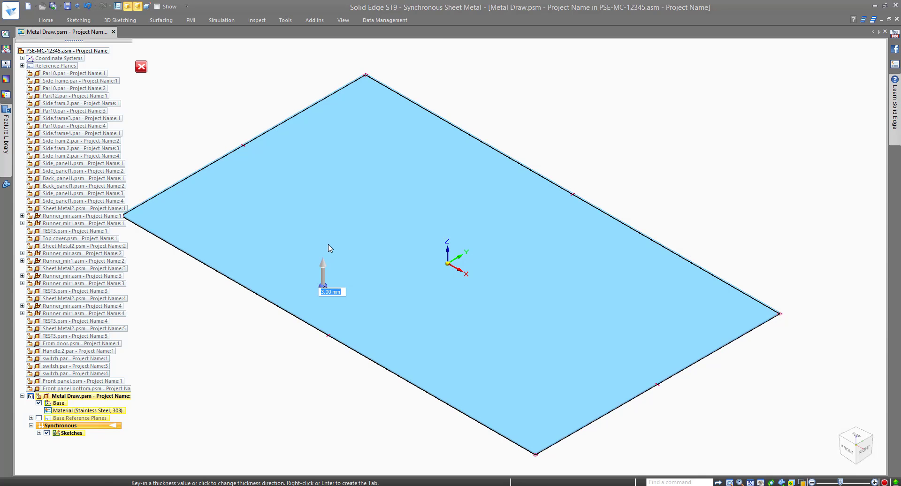
pyautogui.rightClick(329, 248)
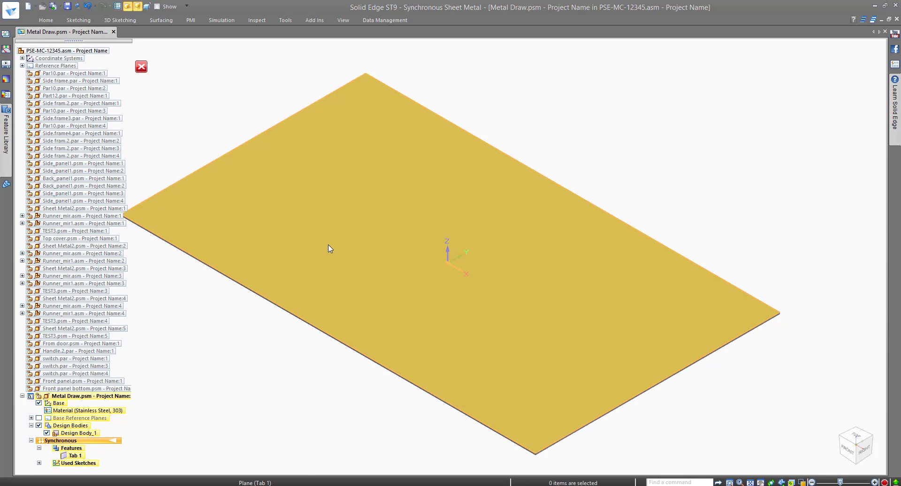
# Step: Add a 90° upward flange along the front long edge of the base tab
pyautogui.click(322, 331)
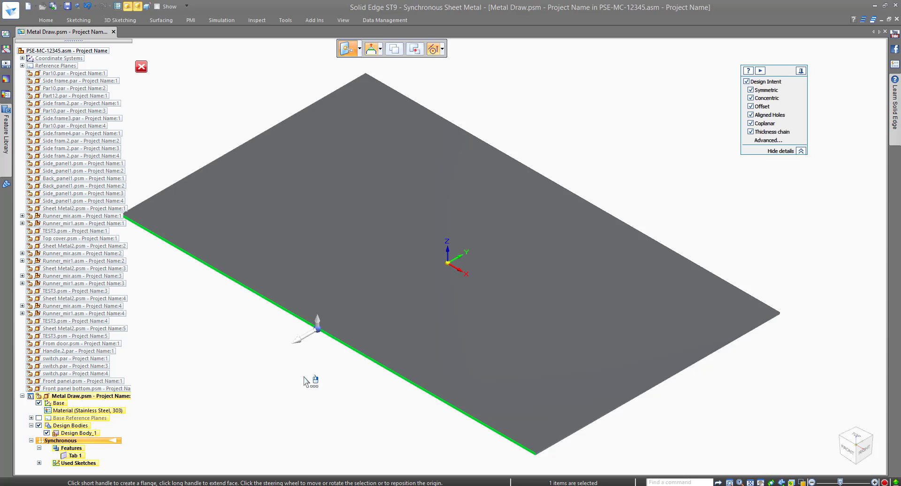
pyautogui.click(318, 323)
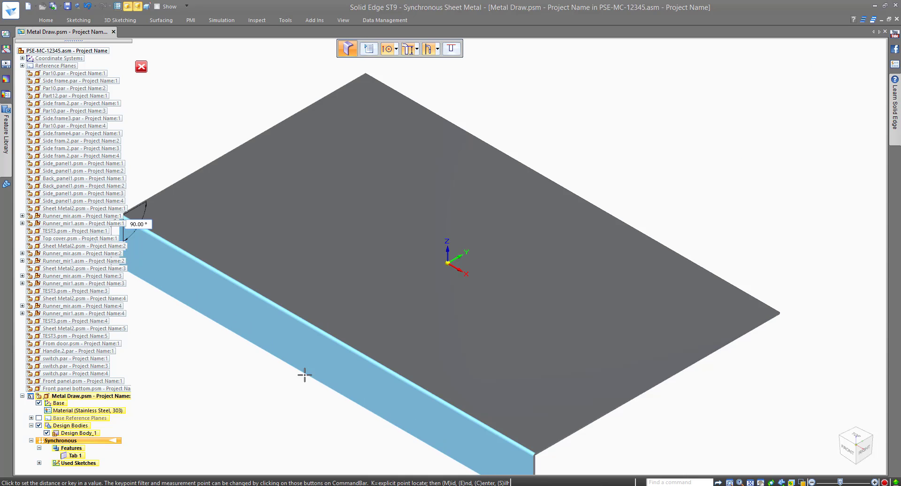
pyautogui.write('0')
pyautogui.press('Return')
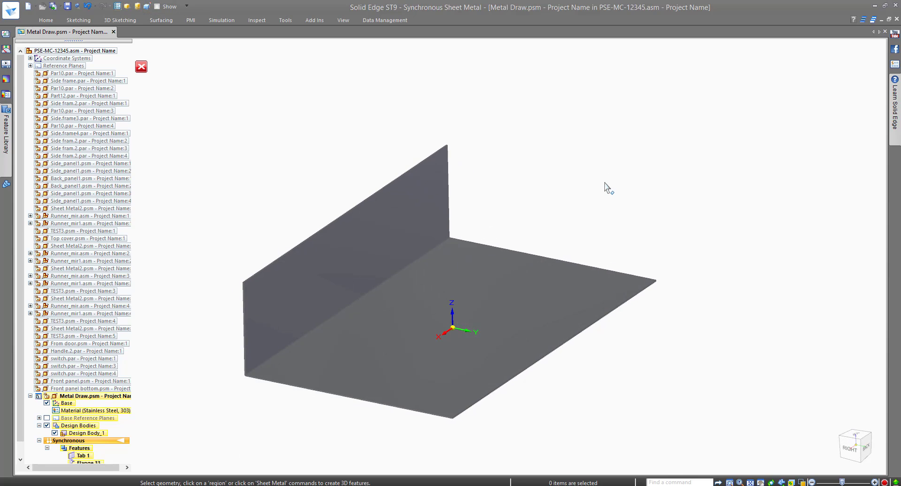
# Step: Add 20 mm return flanges at 90° on the top edge and both end edges of the front wall
pyautogui.click(448, 185)
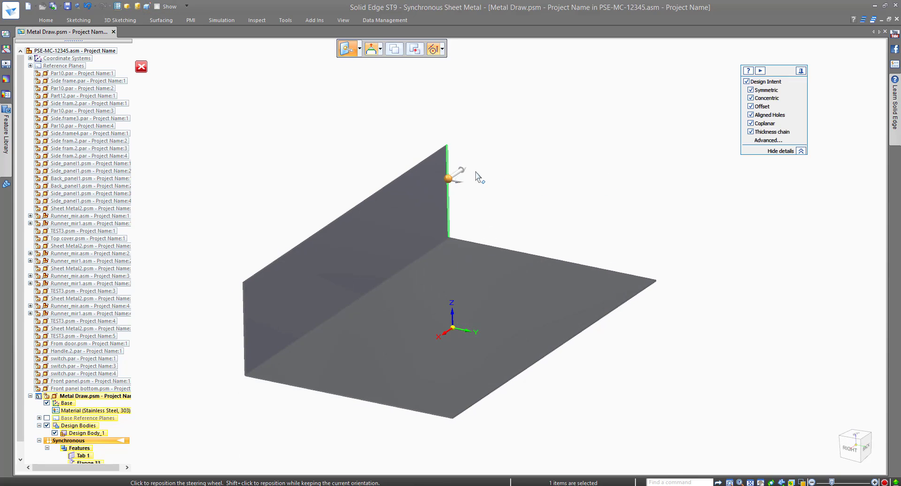
pyautogui.keyDown('ctrl'); pyautogui.click(408, 171); pyautogui.keyUp('ctrl')
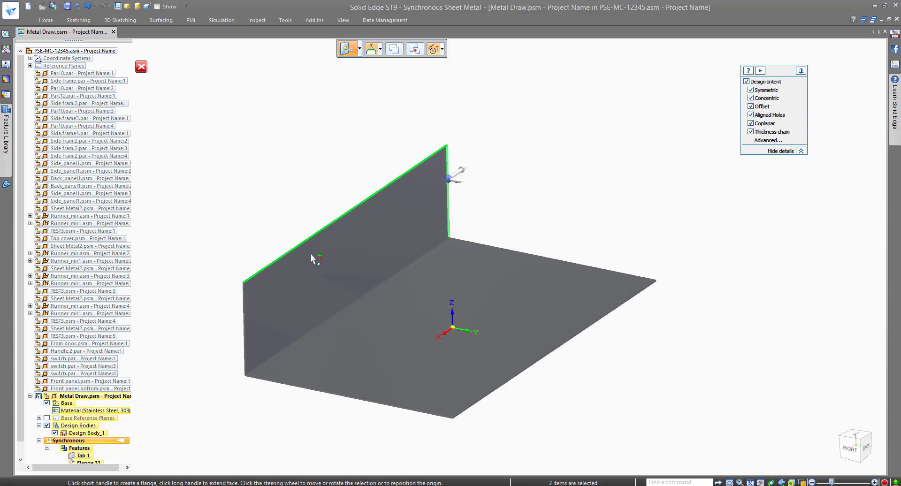
pyautogui.keyDown('ctrl'); pyautogui.click(245, 308); pyautogui.keyUp('ctrl')
pyautogui.click(461, 173)
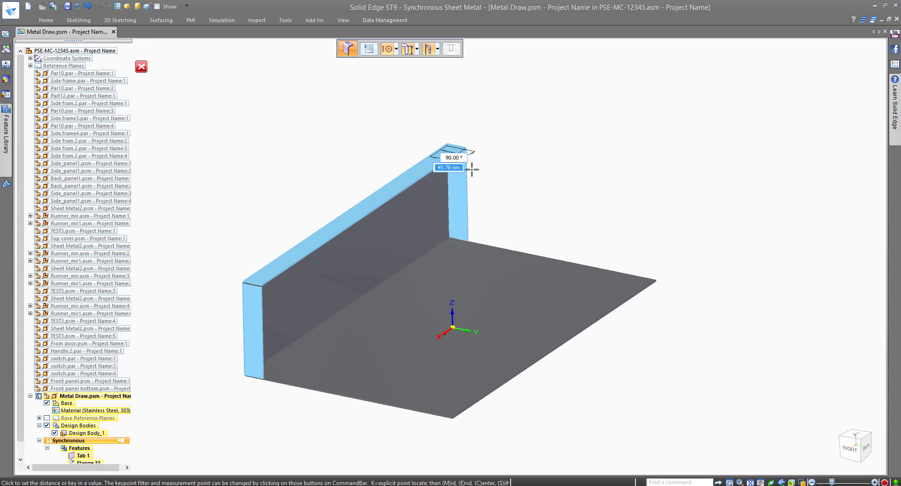
pyautogui.write('20')
pyautogui.press('Return')
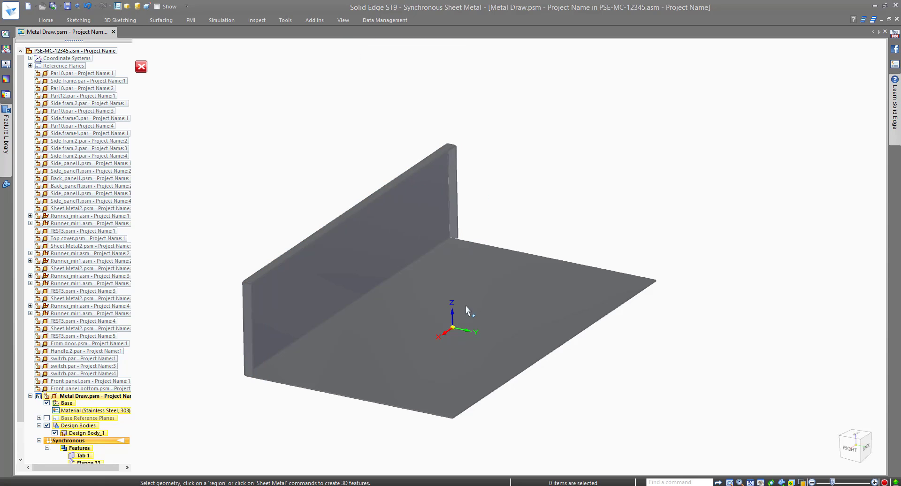
# Step: Add a 150 mm high partial flange at 90° on one short side edge of the base tab
pyautogui.click(419, 414)
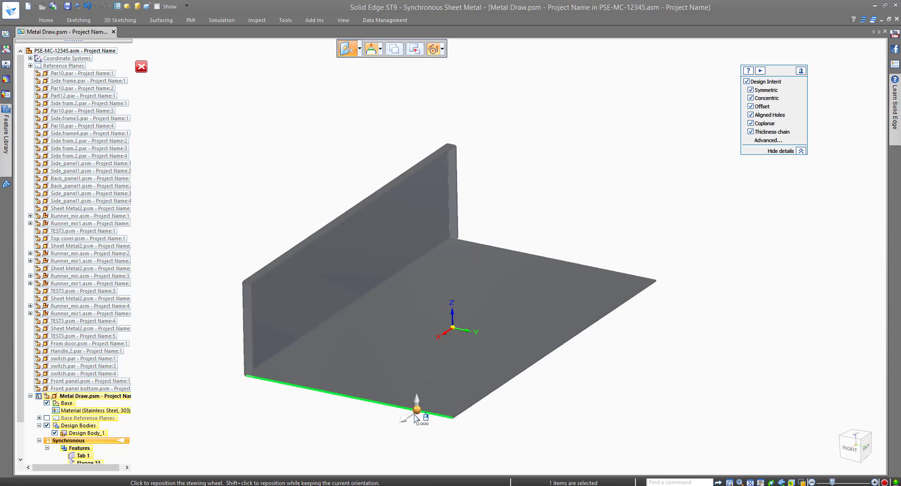
pyautogui.click(415, 402)
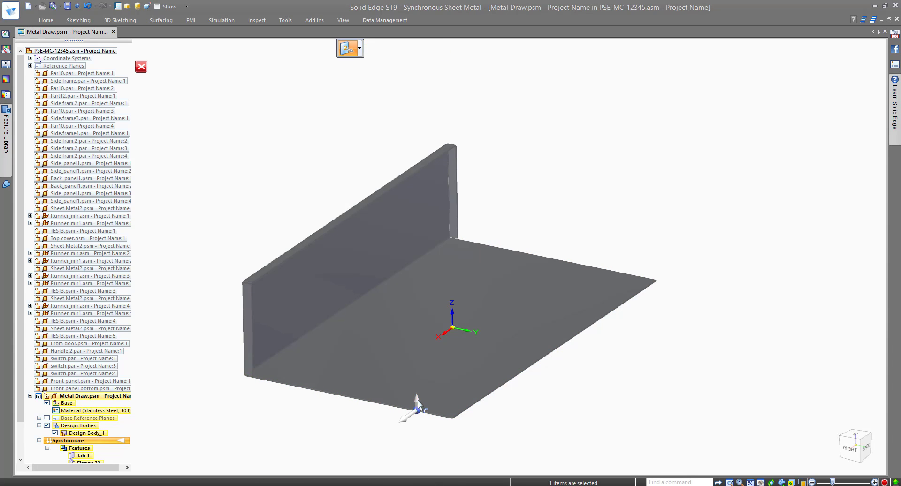
pyautogui.click(458, 58)
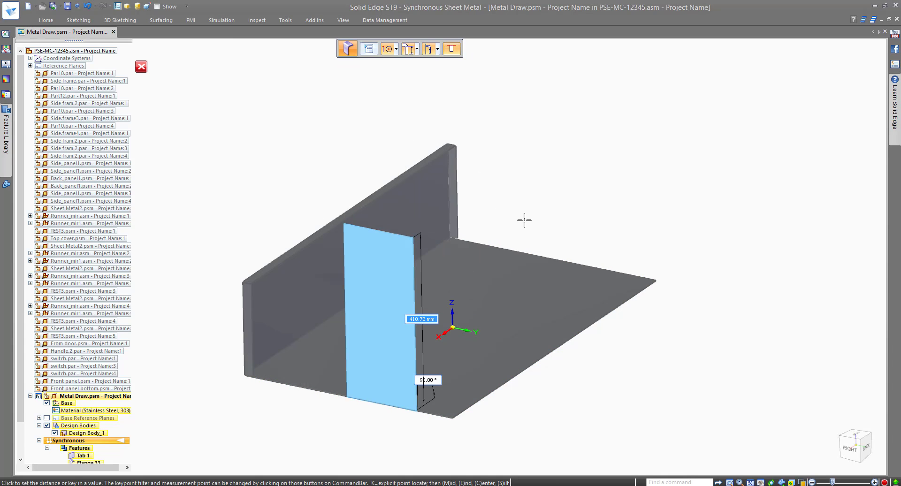
pyautogui.write('150')
pyautogui.press('Return')
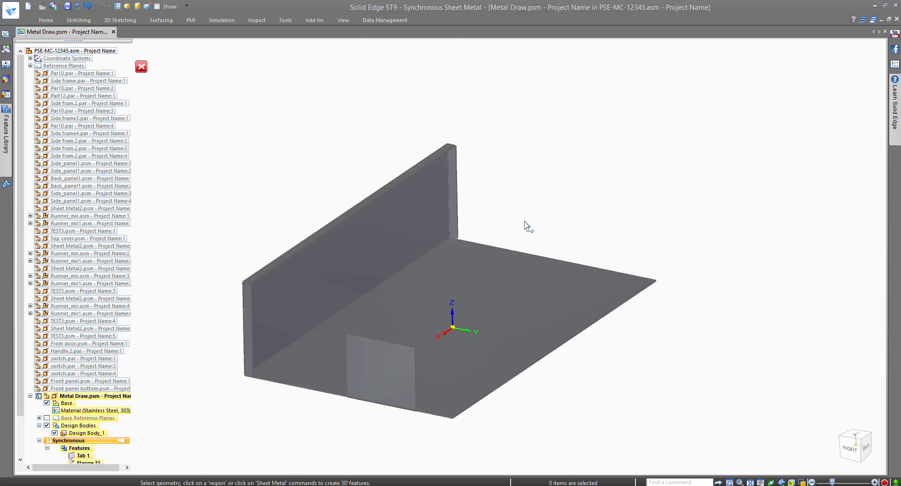
# Step: Relate the partial flange's rear end face to be coplanar with the back edge face of the base tab
pyautogui.moveTo(526, 226); pyautogui.dragTo(527, 188, button='right')
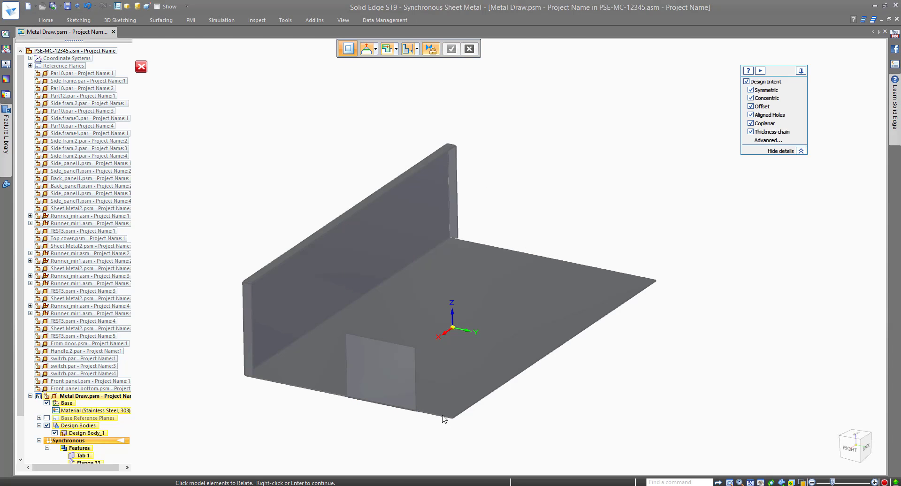
pyautogui.click(464, 431)
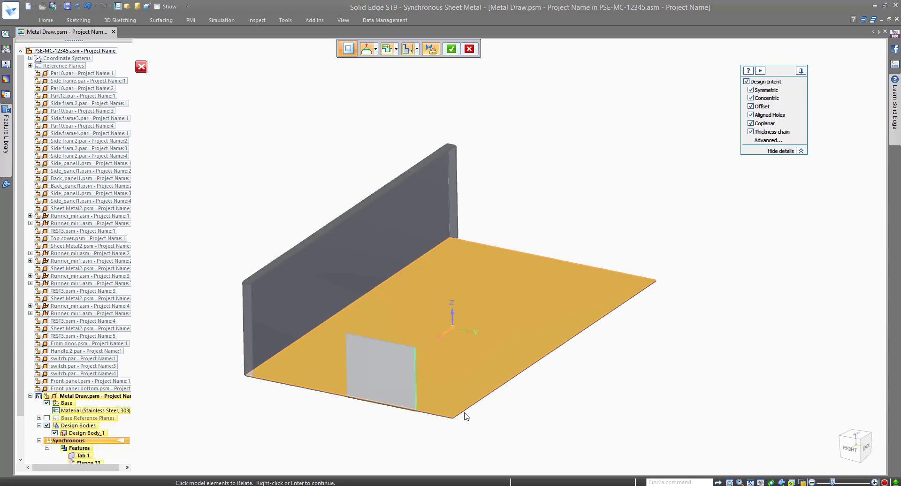
pyautogui.rightClick(465, 418)
pyautogui.click(508, 434)
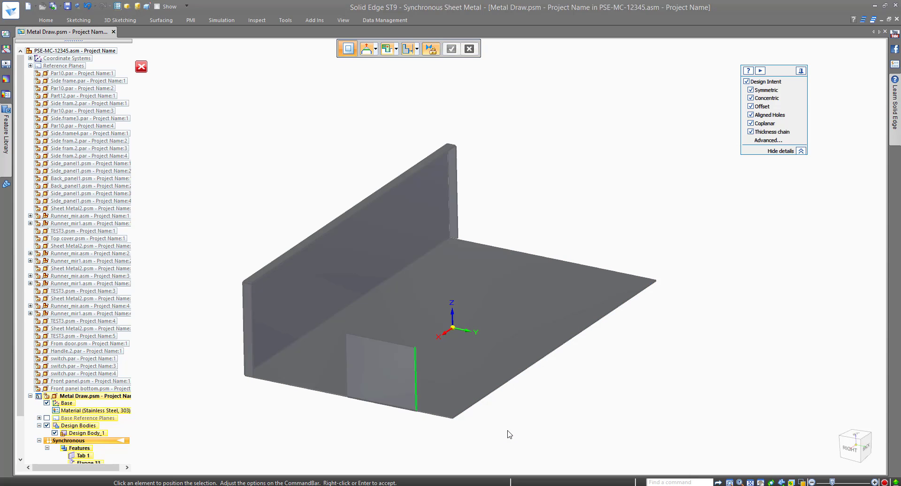
pyautogui.rightClick(509, 435)
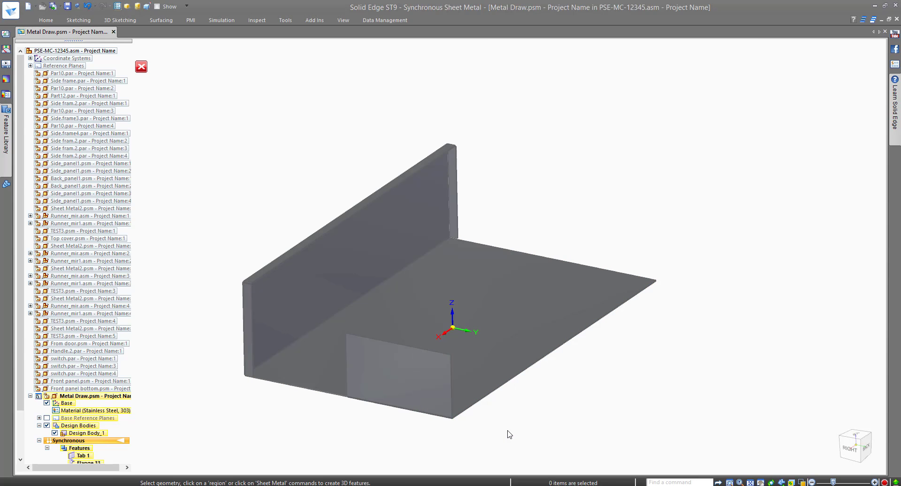
# Step: Extend the side flange's front end face about 235.5 mm toward the front wall's return flange
pyautogui.click(348, 376)
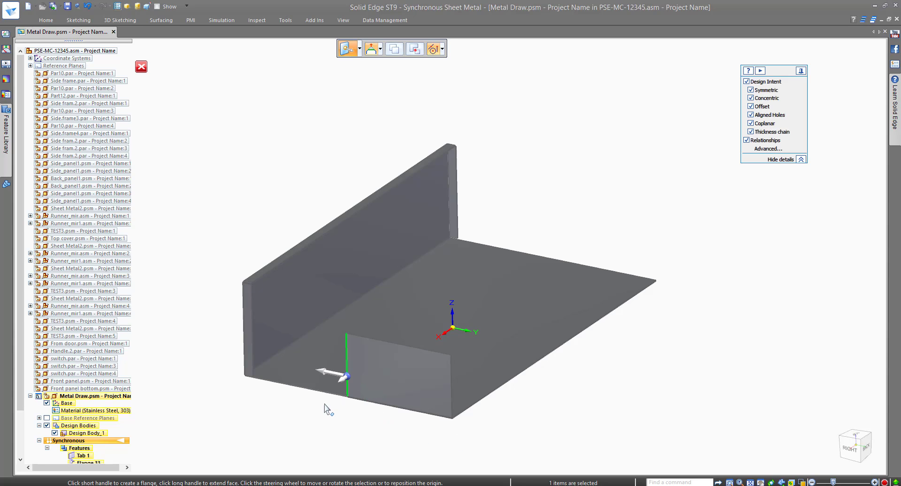
pyautogui.click(325, 373)
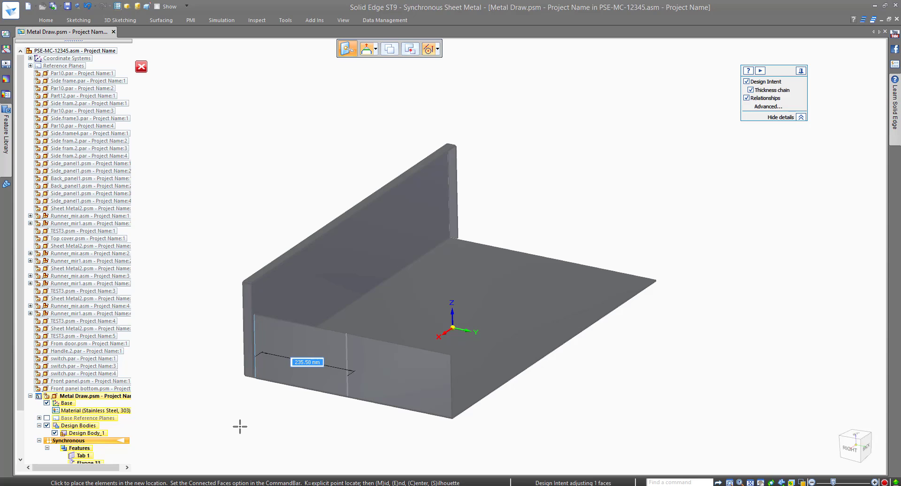
pyautogui.click(239, 427)
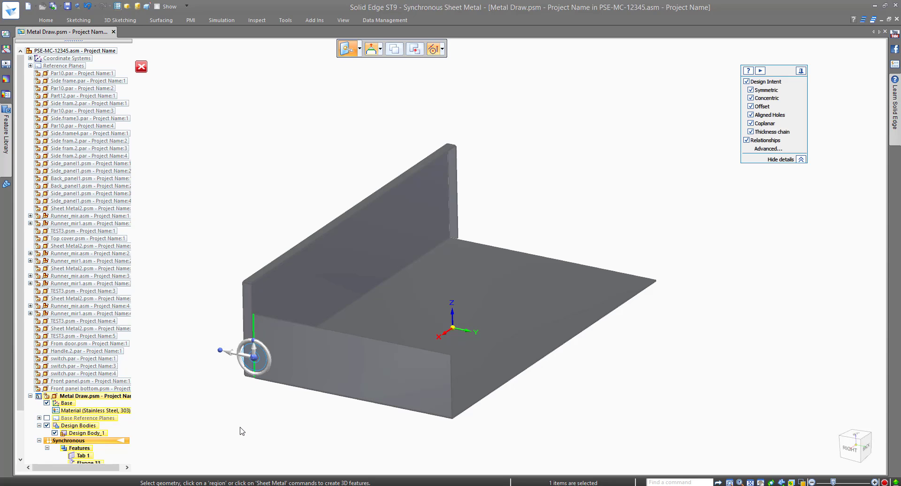
pyautogui.click(242, 431)
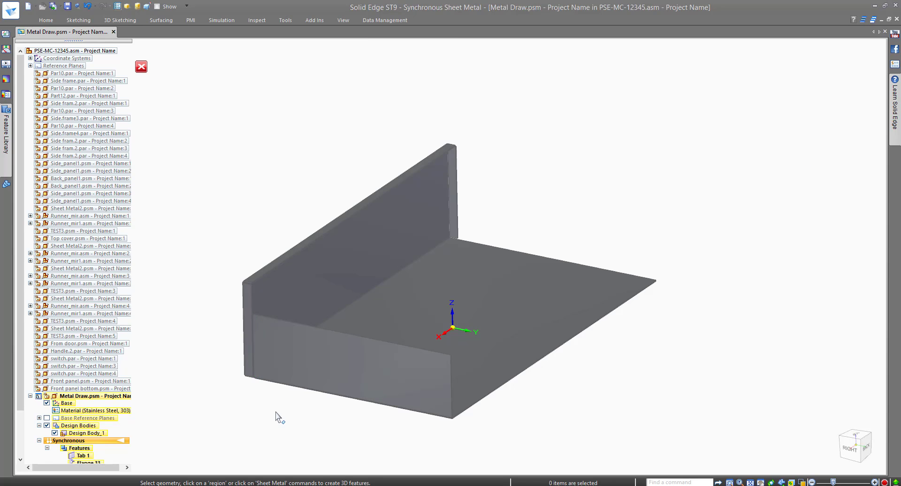
# Step: Mirror the side flange about the part's centre plane onto the opposite short side of the base tab
pyautogui.click(315, 381)
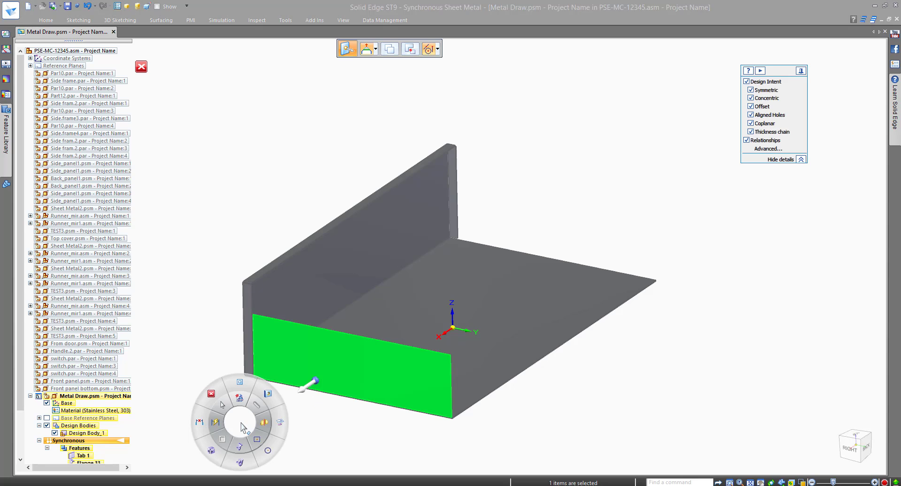
pyautogui.click(262, 424)
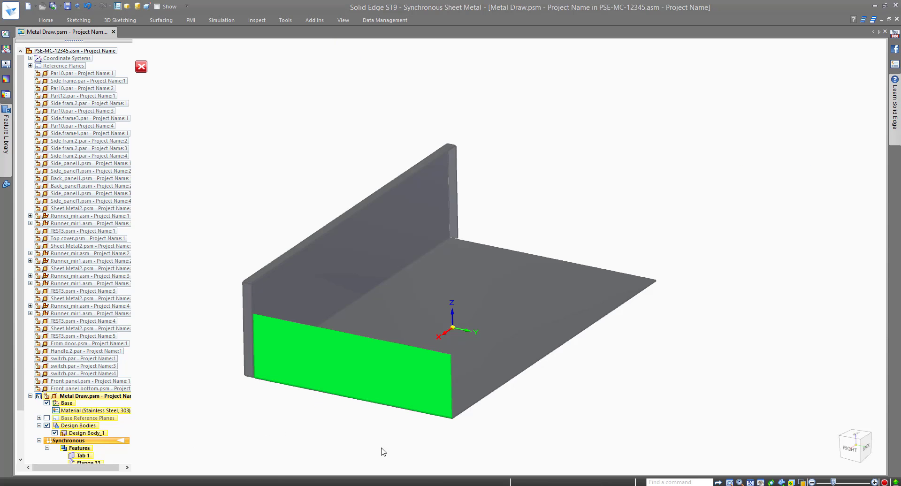
pyautogui.click(466, 319)
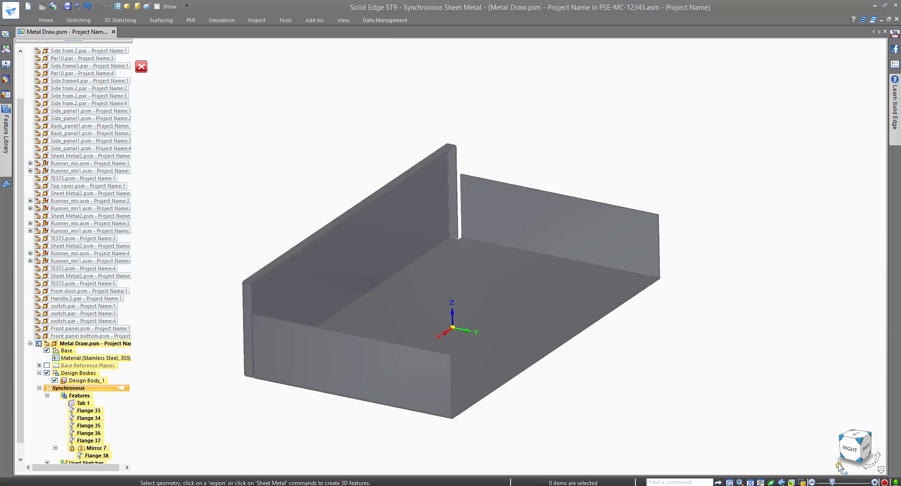
# Step: Break the mirrored side flange's Mirror feature into an independent flange
pyautogui.click(840, 467)
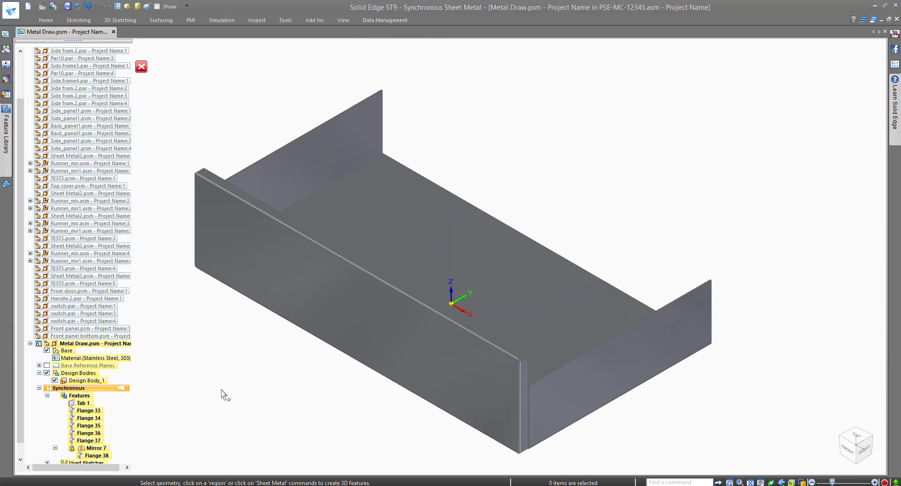
pyautogui.click(94, 448)
pyautogui.rightClick(90, 448)
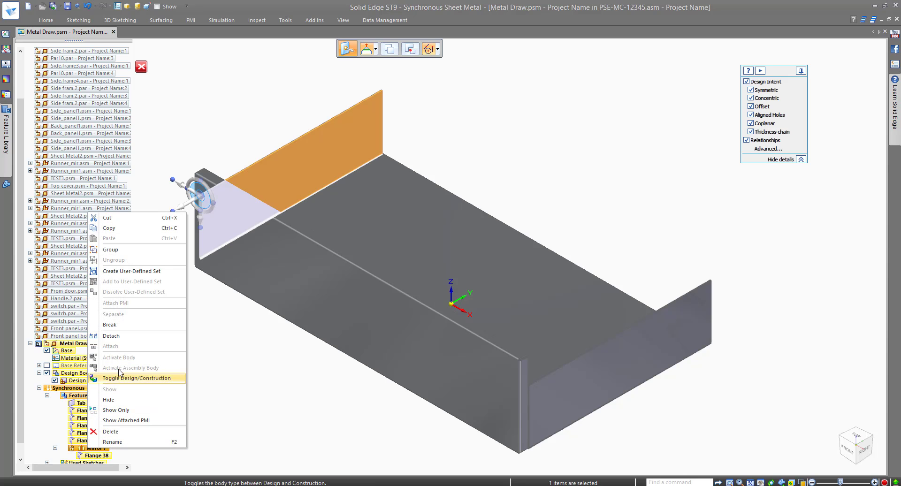
pyautogui.click(113, 325)
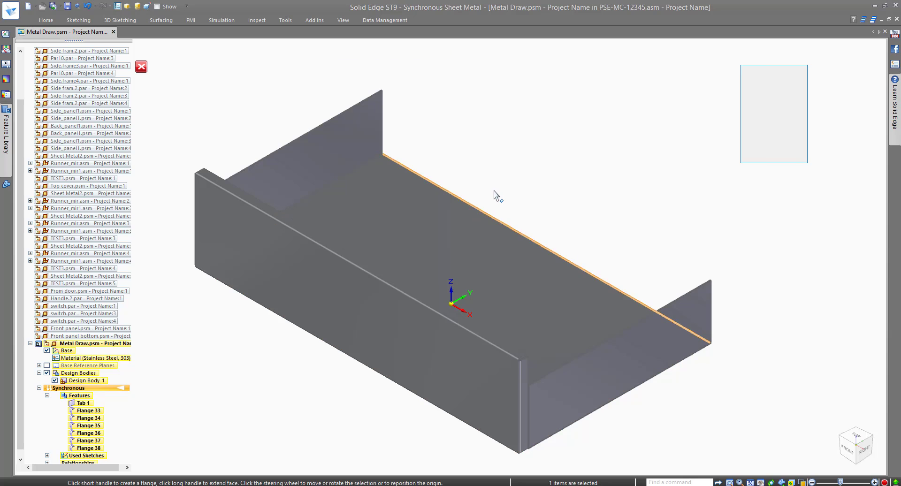
# Step: Add a flange along the base tab's long back edge, ending level with the top corner of the side flange
pyautogui.click(472, 206)
pyautogui.click(474, 198)
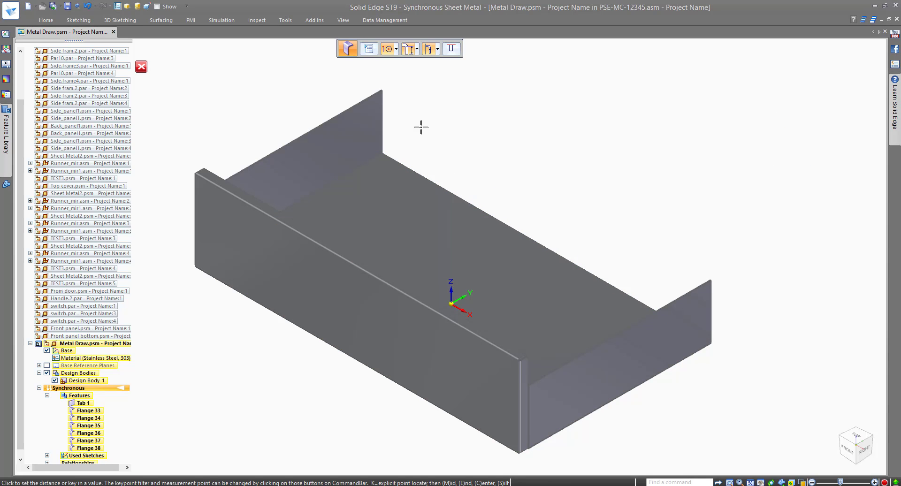
pyautogui.click(382, 87)
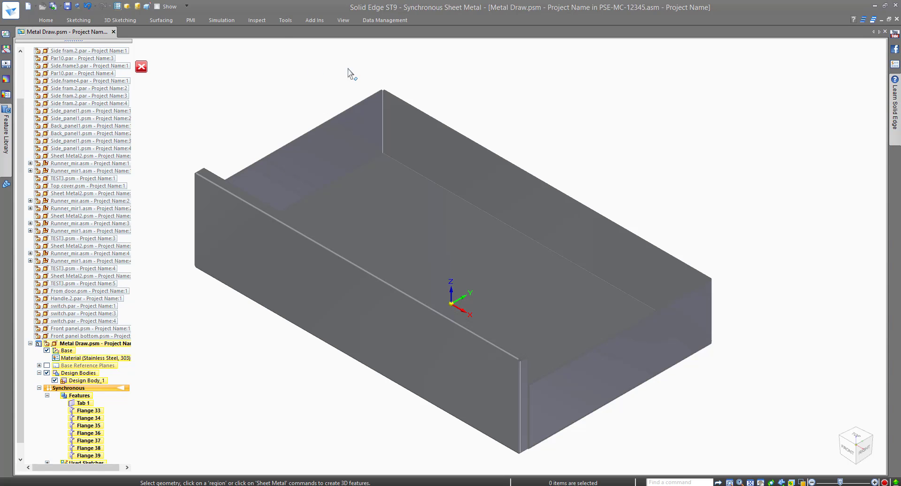
# Step: Flatten the drawer into a flat pattern, using the base tab face as the face to orient upwards
pyautogui.click(286, 20)
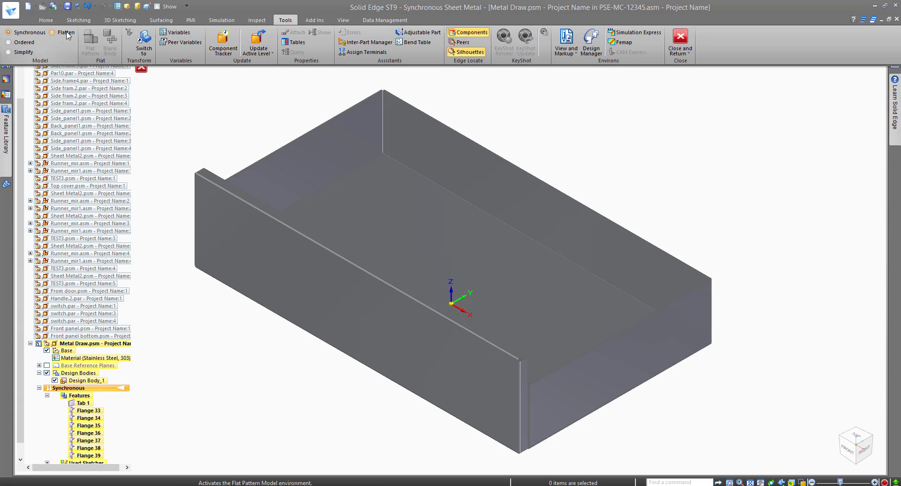
pyautogui.click(89, 40)
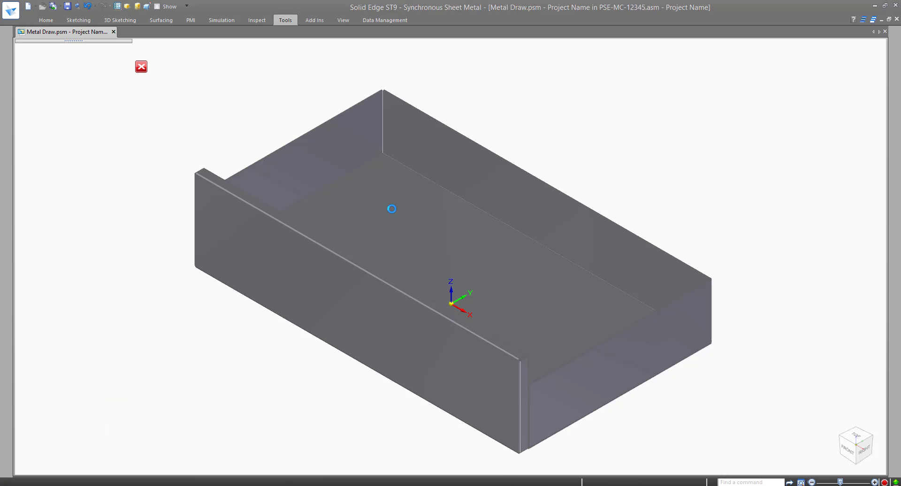
pyautogui.click(428, 182)
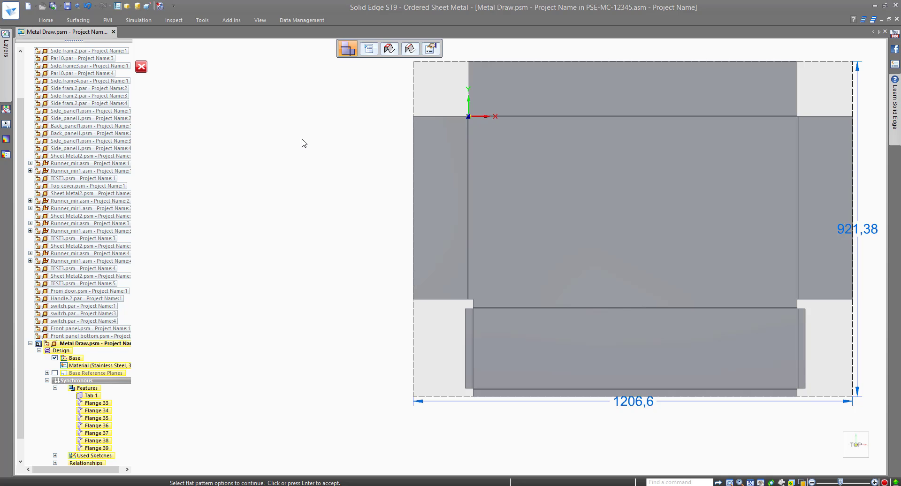
pyautogui.click(7, 13)
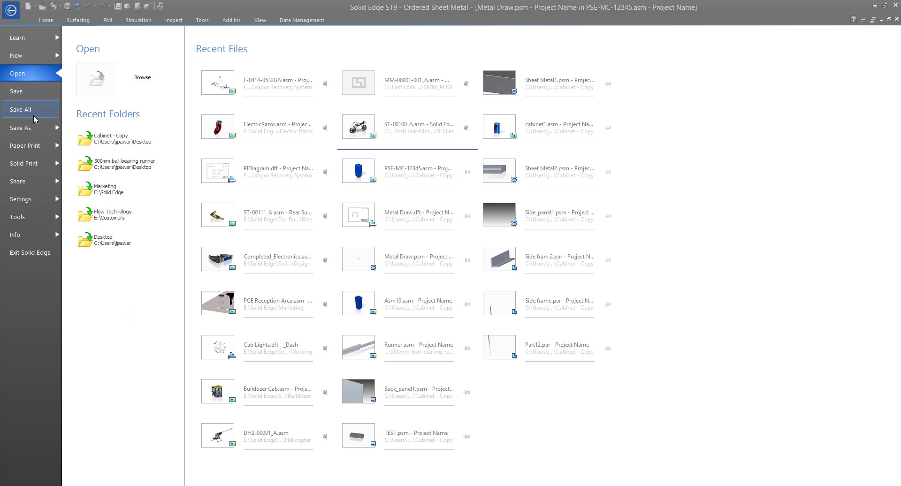
pyautogui.moveTo(28, 128)
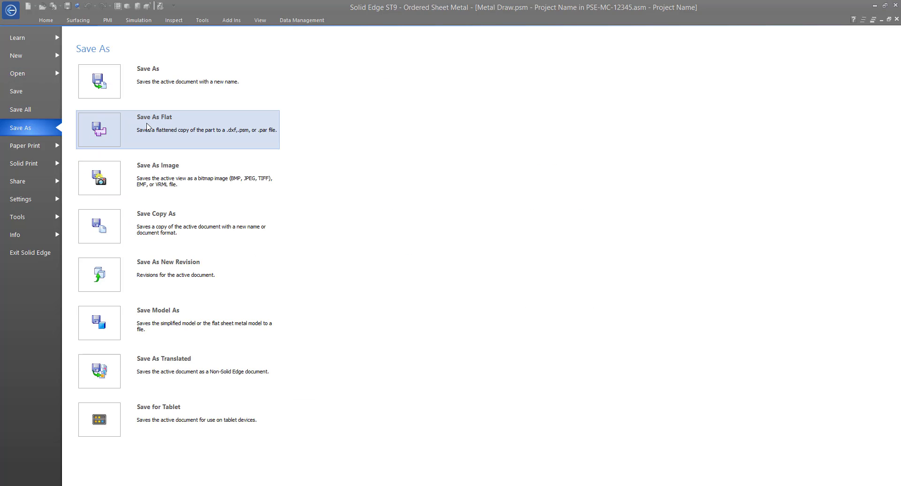
pyautogui.click(8, 11)
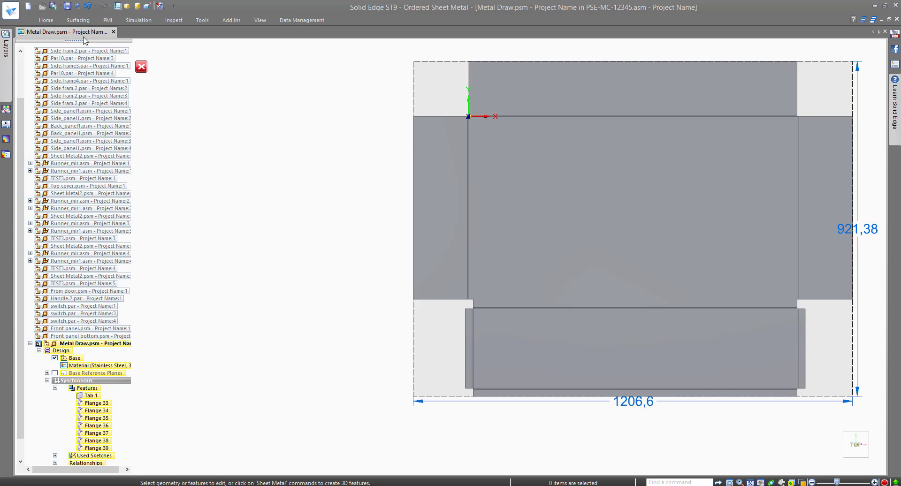
# Step: Save the drawer part and return from the flat pattern to the synchronous model
pyautogui.click(66, 6)
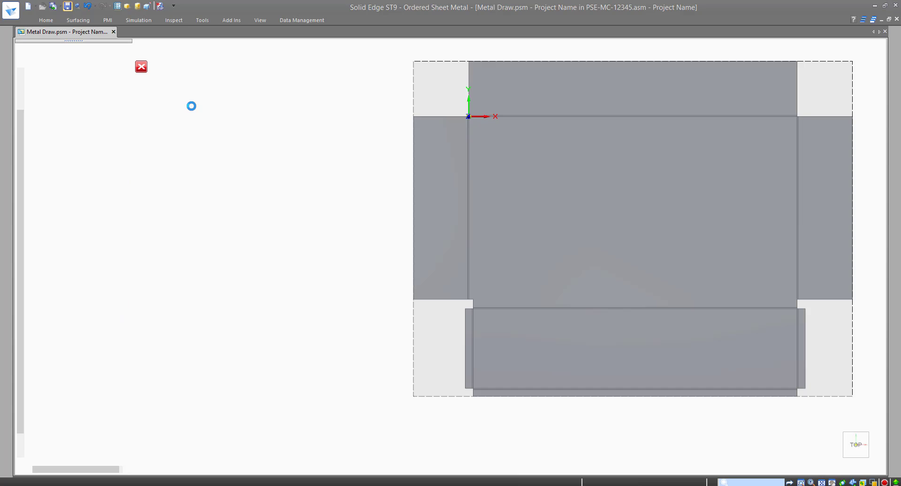
pyautogui.click(202, 20)
pyautogui.click(200, 175)
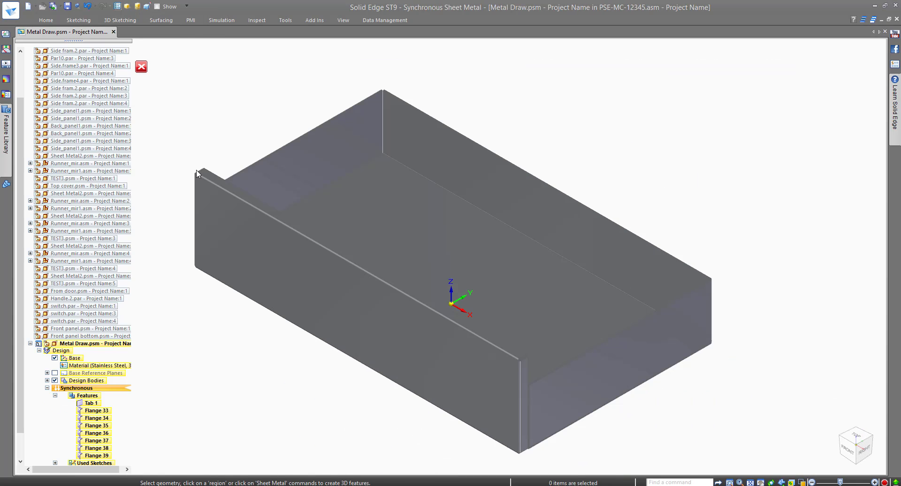
# Step: Create a drawing of the drawer from the Prion Sheet Metal.dft template without the drawing view wizard
pyautogui.rightClick(197, 143)
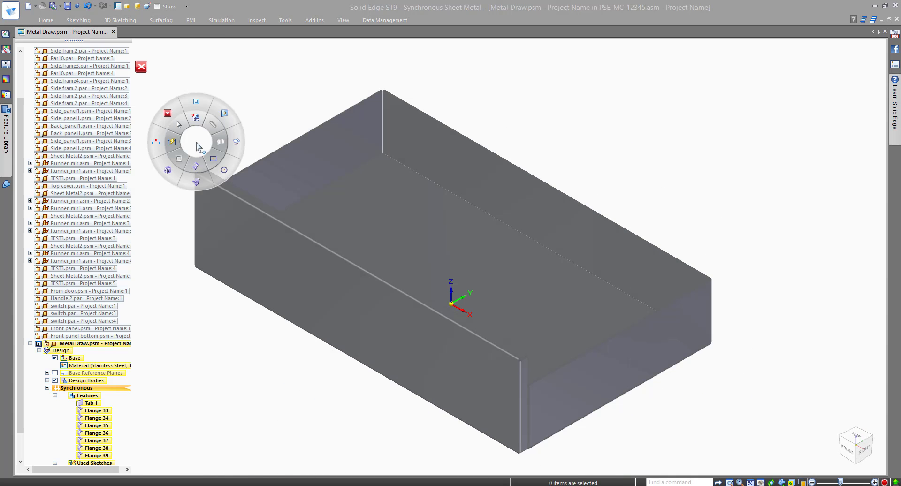
pyautogui.click(196, 118)
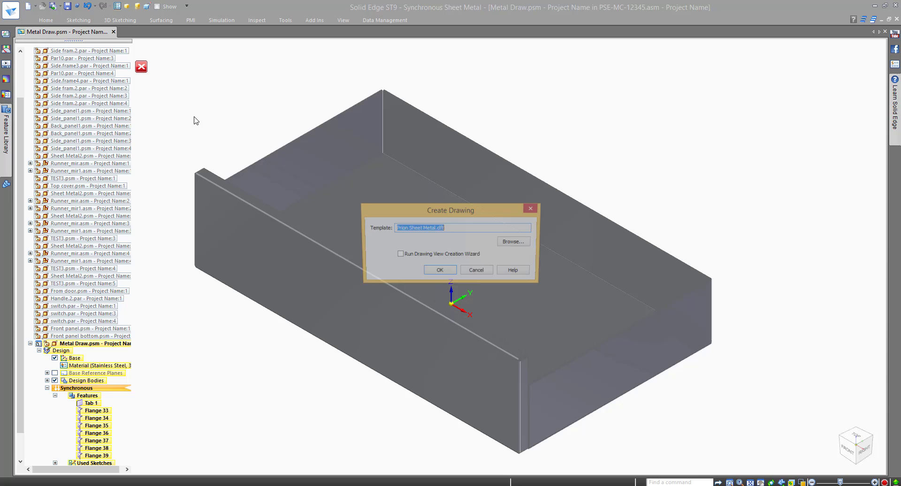
pyautogui.click(452, 271)
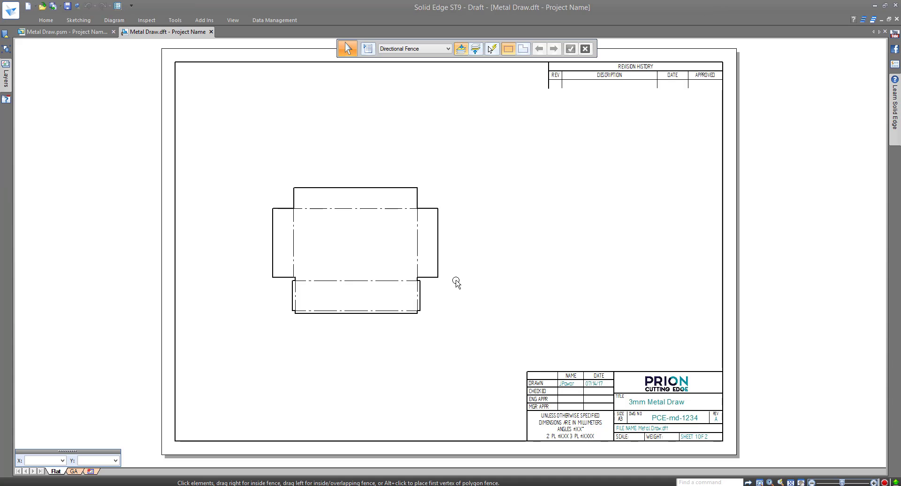
# Step: Place a bend table for the flat pattern view in the empty area above the title block on the Flat sheet
pyautogui.rightClick(456, 282)
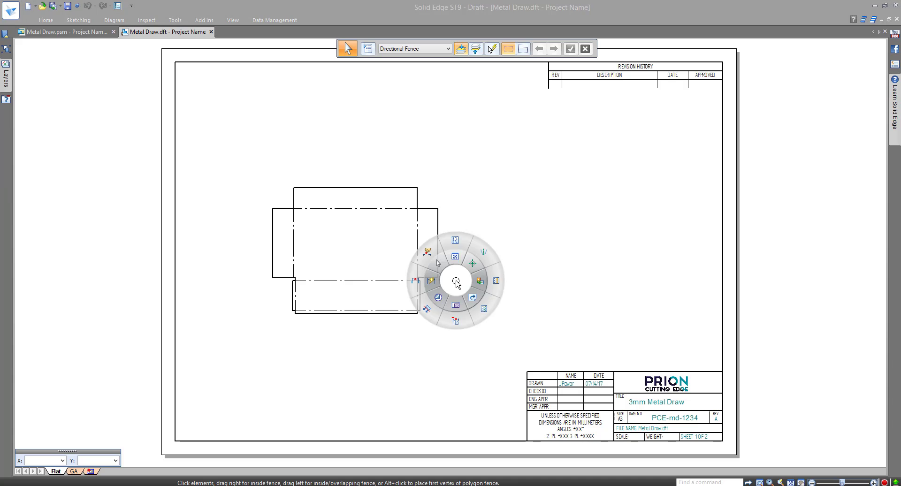
pyautogui.click(454, 247)
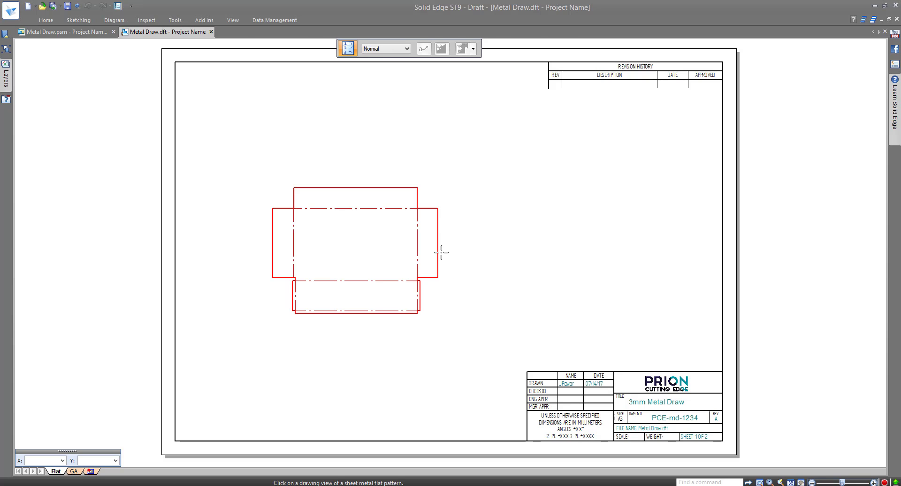
pyautogui.click(441, 248)
pyautogui.click(553, 226)
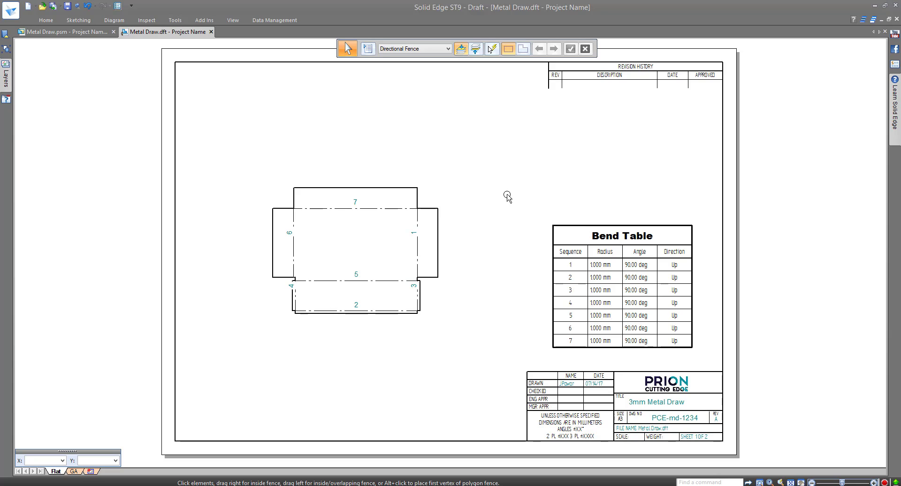
# Step: Automatically dimension the side, front and plan views on the GA sheet in the Prion (mm) style
pyautogui.click(74, 471)
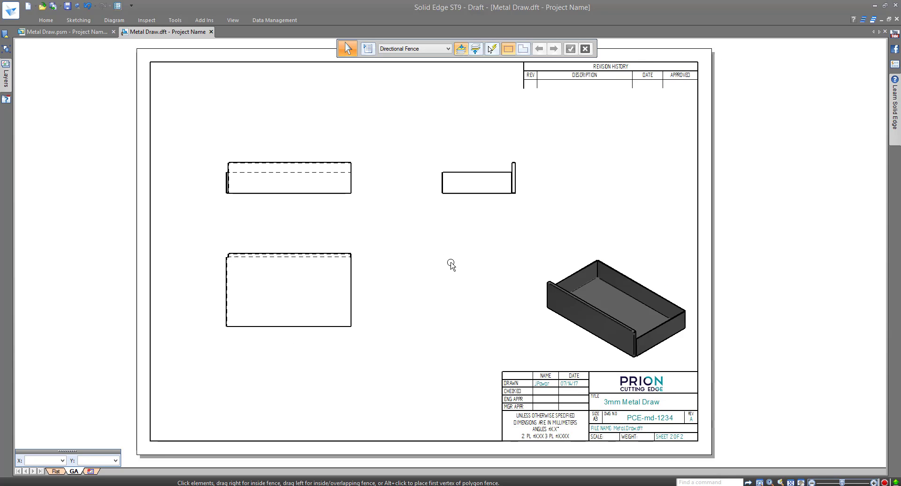
pyautogui.moveTo(442, 269); pyautogui.dragTo(411, 241, button='right')
pyautogui.click(456, 196)
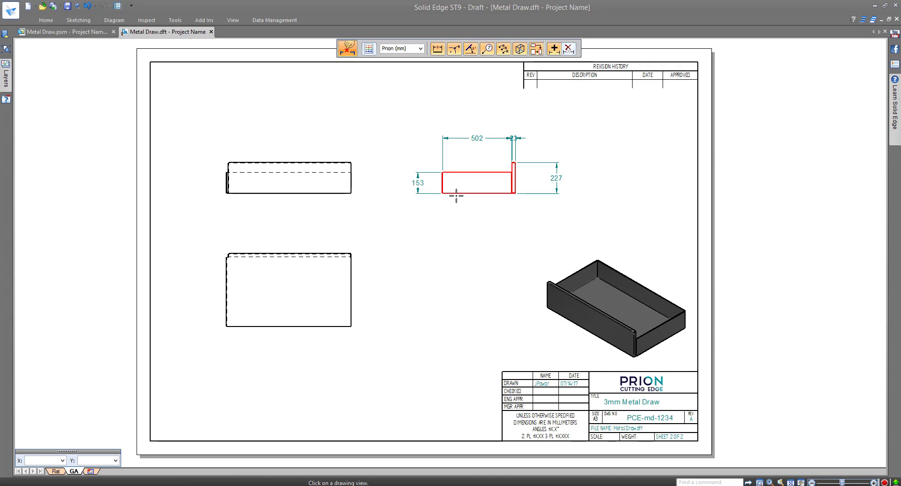
pyautogui.click(345, 192)
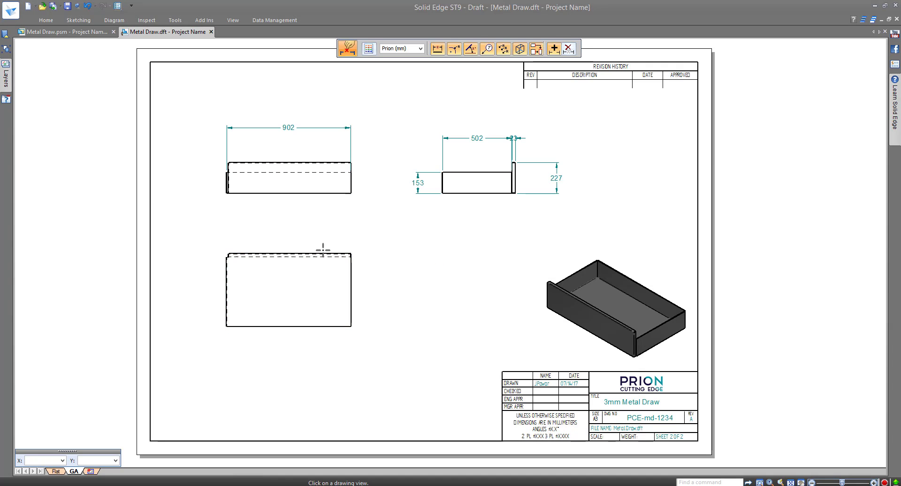
pyautogui.click(323, 248)
pyautogui.press('Escape')
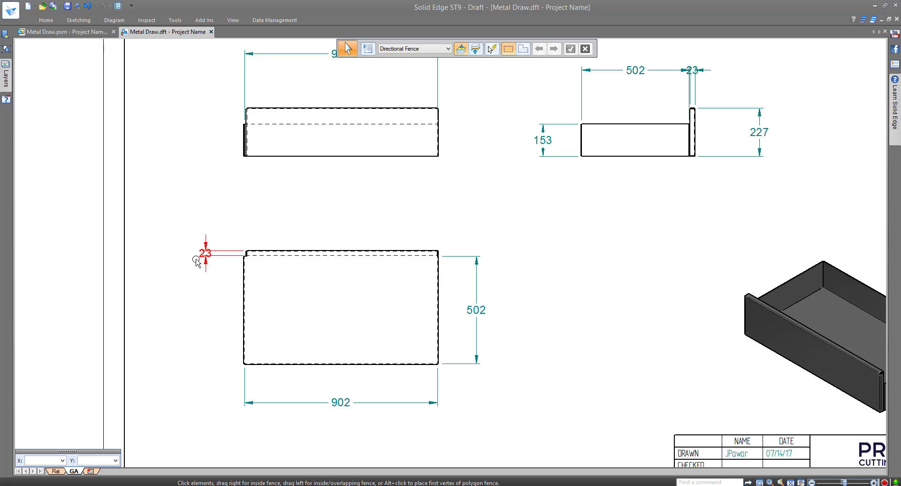
# Step: Pull the plan view's 23 dimension text outward and clear of its arrows
pyautogui.scroll(5, 202, 255)
pyautogui.click(202, 255)
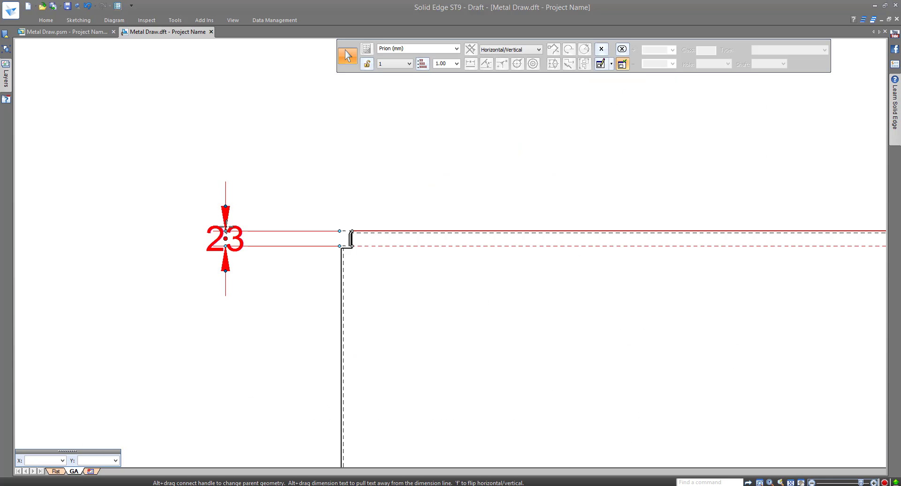
pyautogui.moveTo(224, 242); pyautogui.dragTo(173, 206)
pyautogui.scroll(-5, 223, 213)
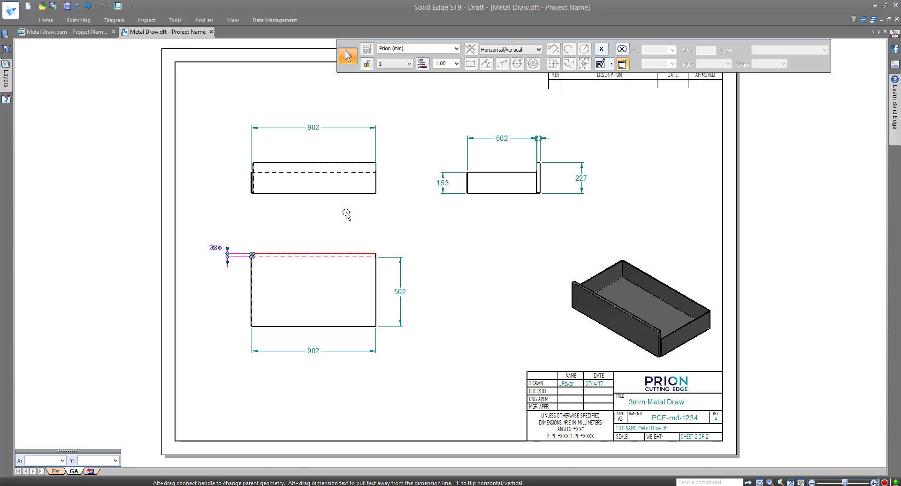
# Step: Shift the side view's 23 dimension text outside its extension lines, clear of the 502 dimension
pyautogui.scroll(5, 537, 139)
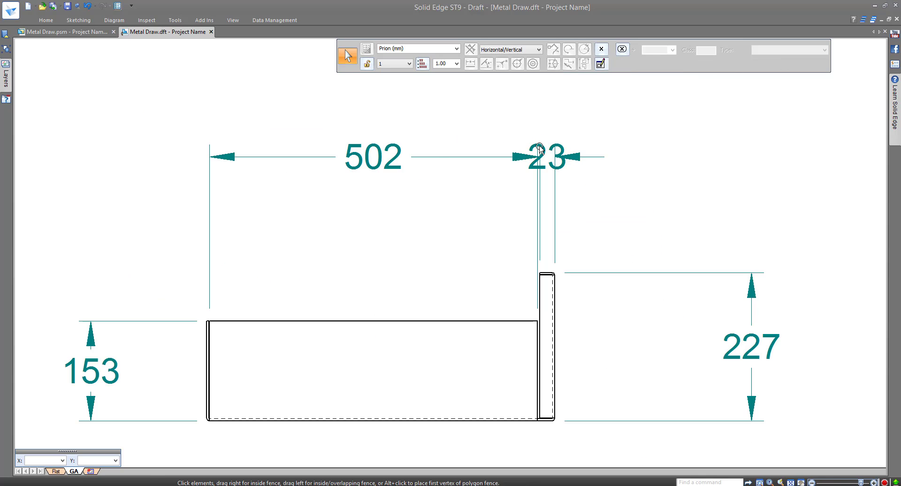
pyautogui.moveTo(545, 156); pyautogui.dragTo(592, 155)
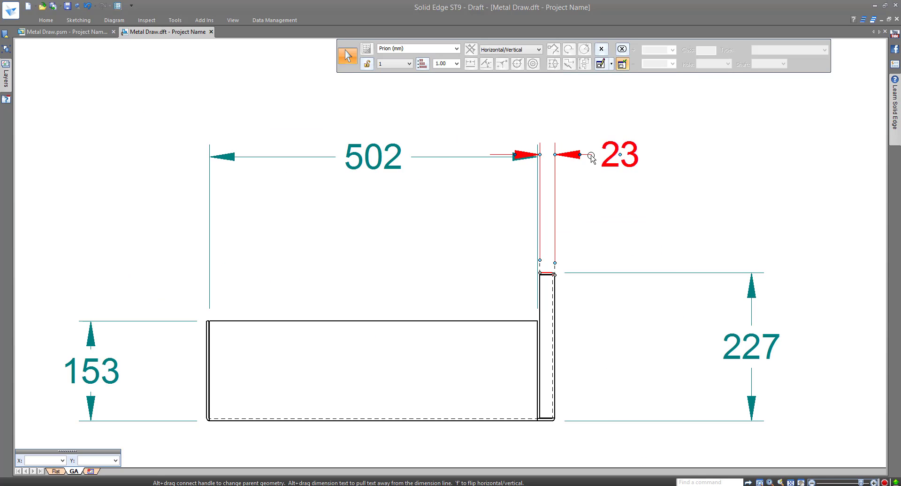
pyautogui.scroll(-5, 537, 132)
pyautogui.press('Escape')
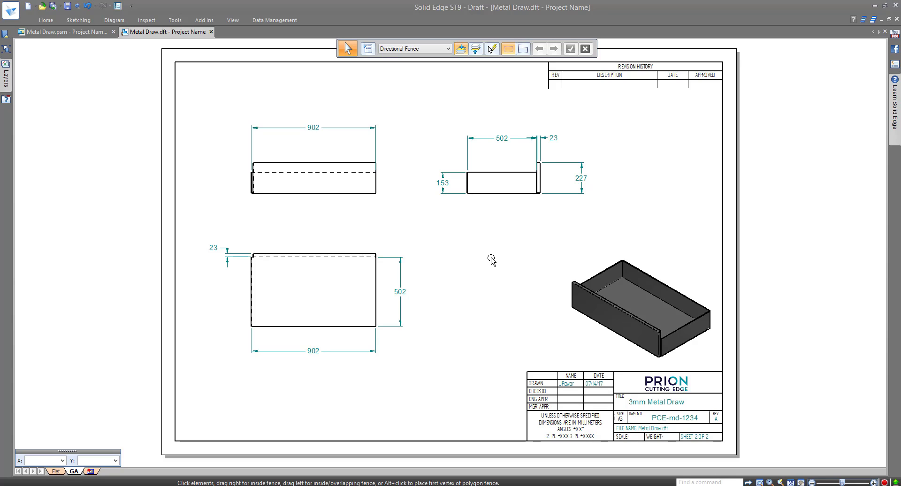
# Step: Close the in-place drawer part and apply the Metal cabinet display configuration in the PSE-MC-12345.asm assembly
pyautogui.click(69, 35)
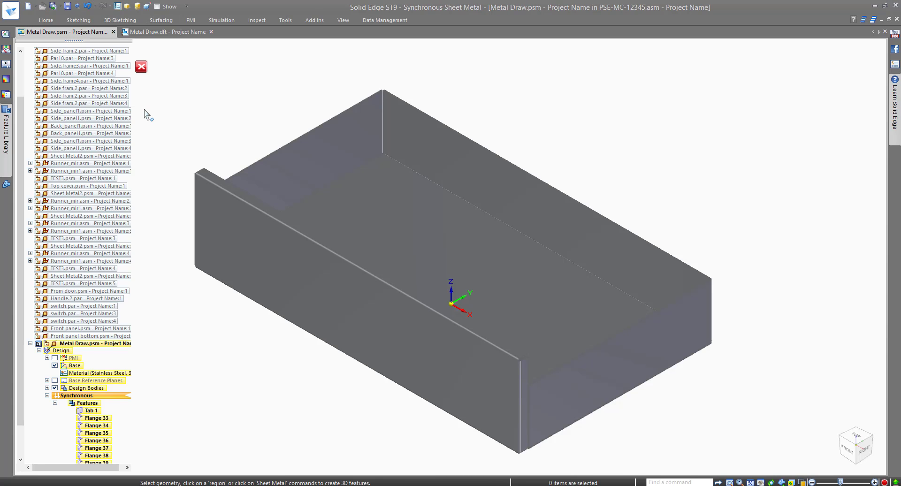
pyautogui.click(141, 66)
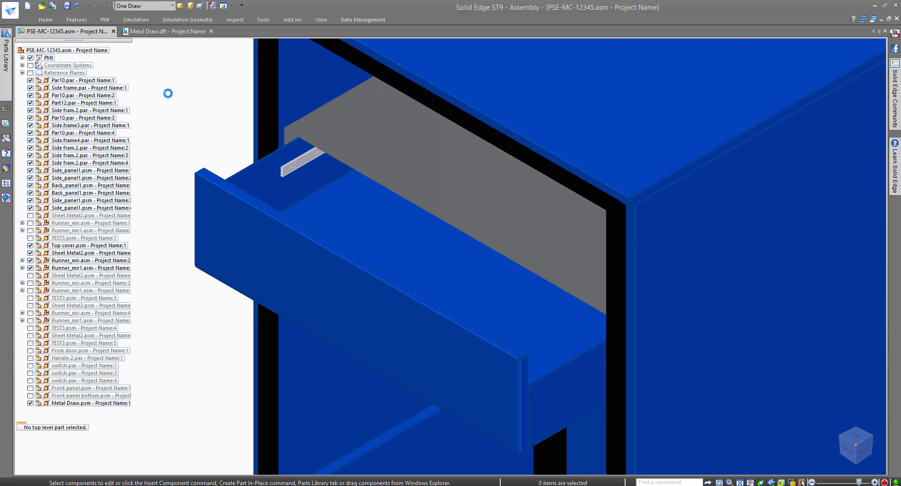
pyautogui.click(154, 7)
pyautogui.doubleClick(146, 49)
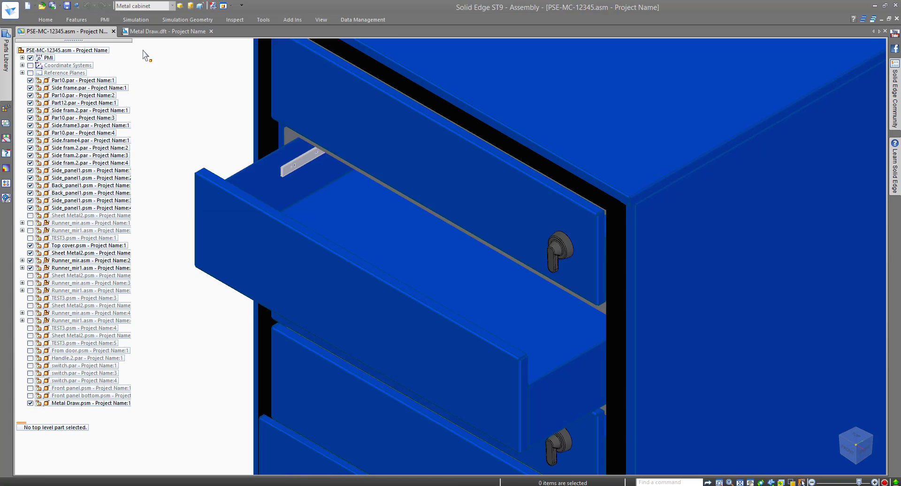
# Step: Align the new drawer's front face flush with the existing TEST3.psm drawer front at a 0.00 mm offset
pyautogui.rightClick(164, 94)
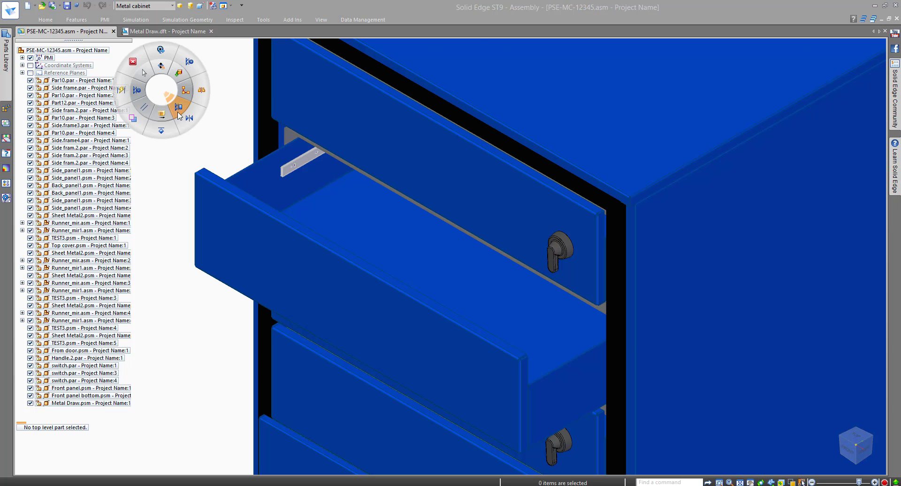
pyautogui.click(180, 116)
pyautogui.click(227, 213)
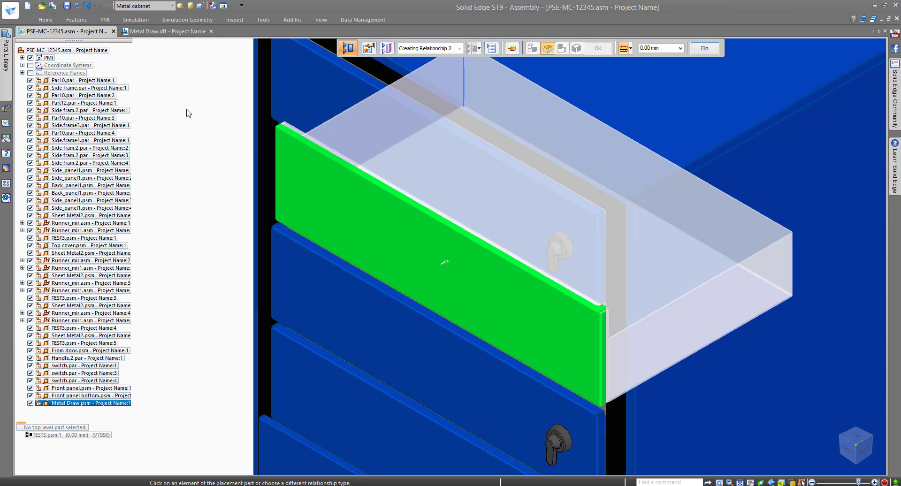
# Step: Copy the upper drawer's switch.par handle down onto the new Metal Draw.psm drawer front
pyautogui.click(549, 253)
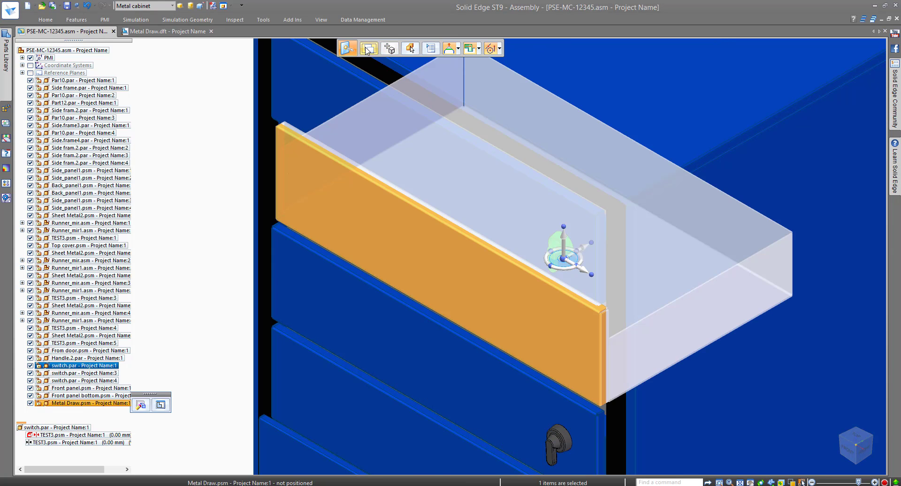
pyautogui.click(368, 48)
pyautogui.click(568, 247)
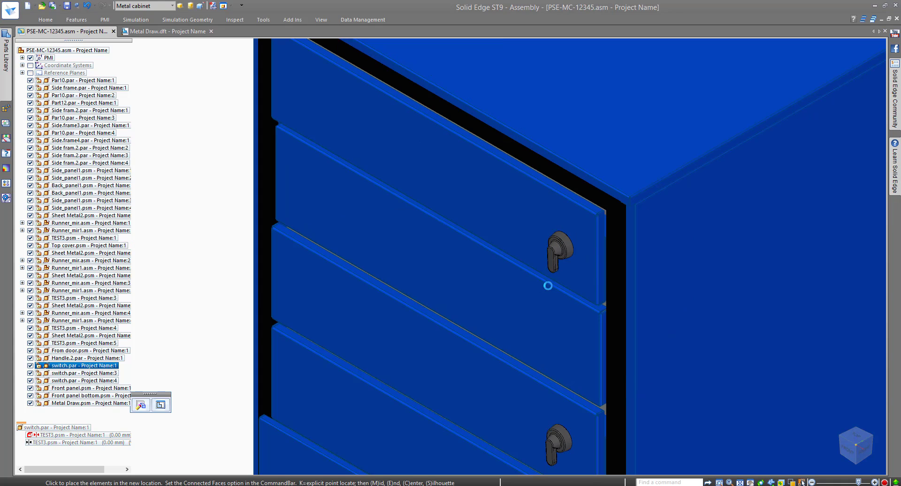
pyautogui.click(467, 324)
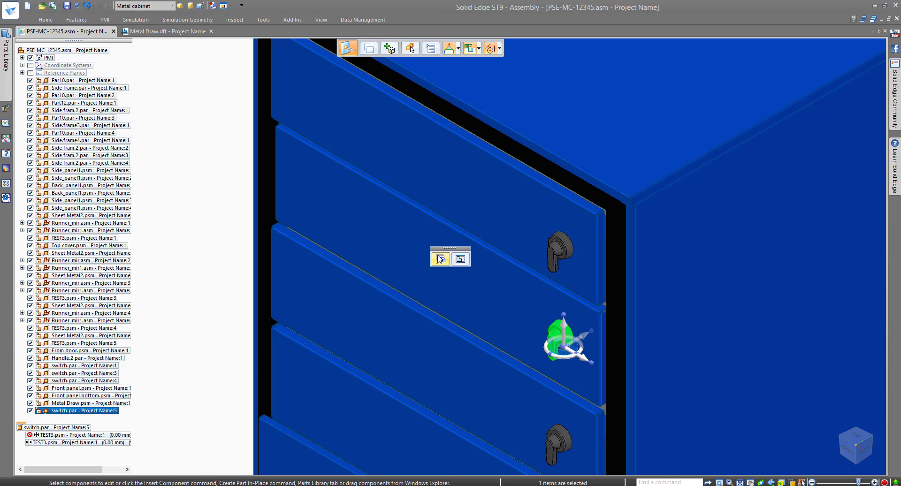
pyautogui.click(440, 258)
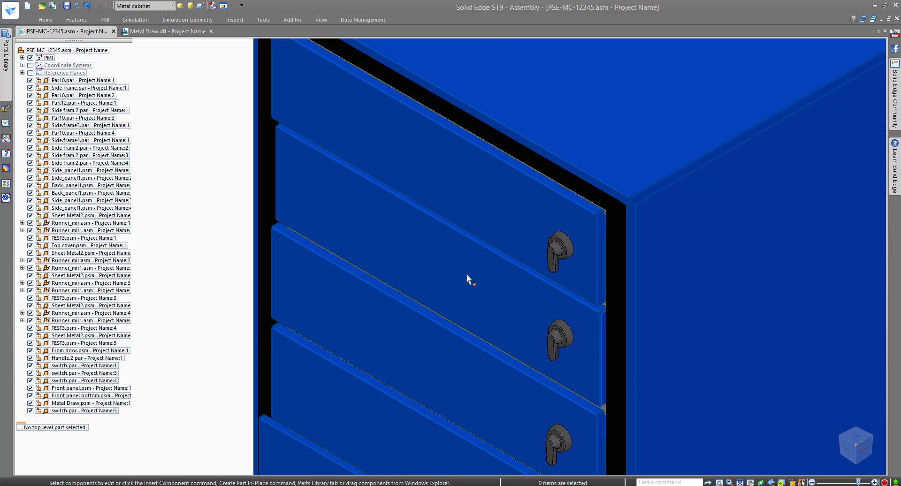
# Step: Widen the whole cabinet by moving its right-side faces, selected in the front view, outward about 587 mm
pyautogui.click(740, 482)
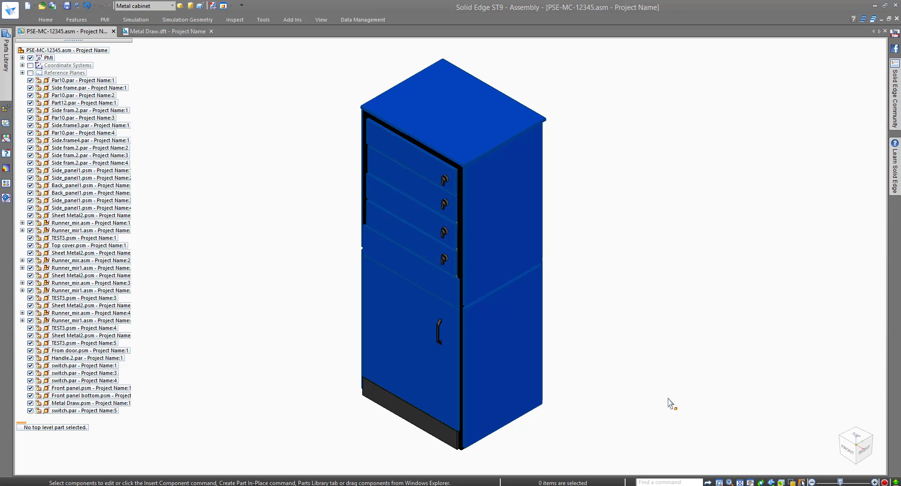
pyautogui.click(847, 449)
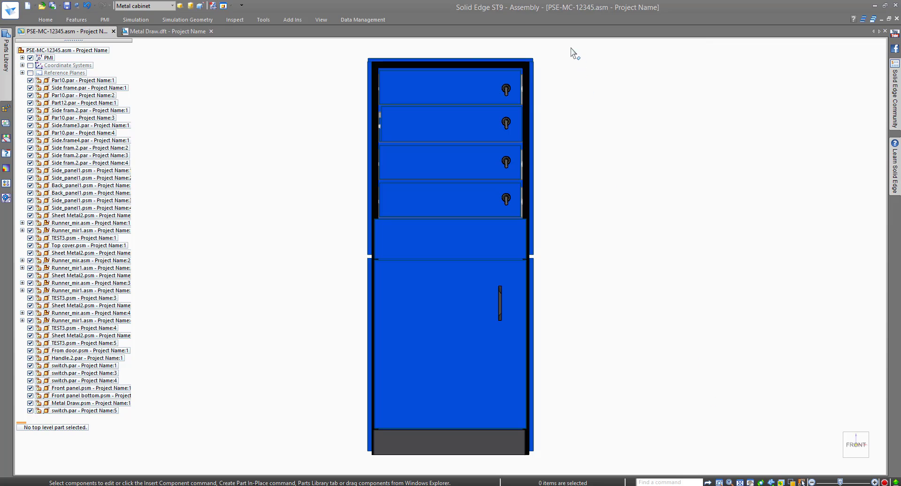
pyautogui.moveTo(571, 47); pyautogui.dragTo(467, 463)
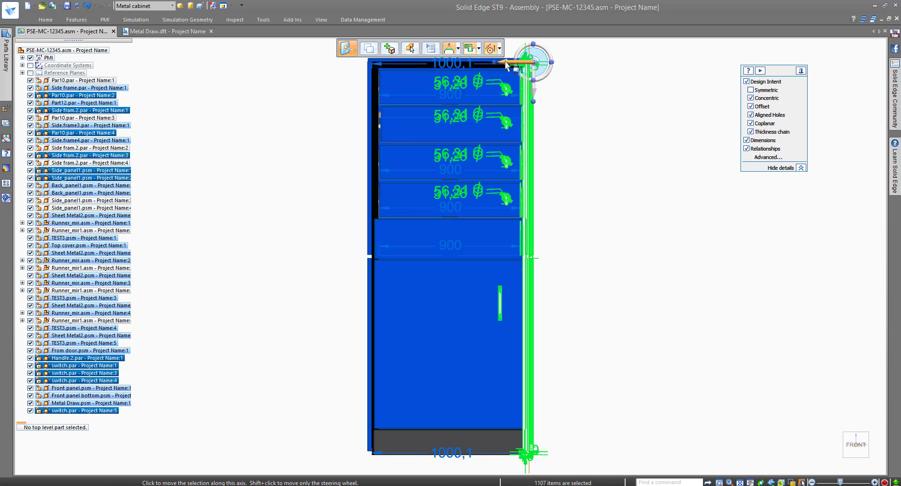
pyautogui.press('Escape')
pyautogui.hotkey('ctrl', 'v')
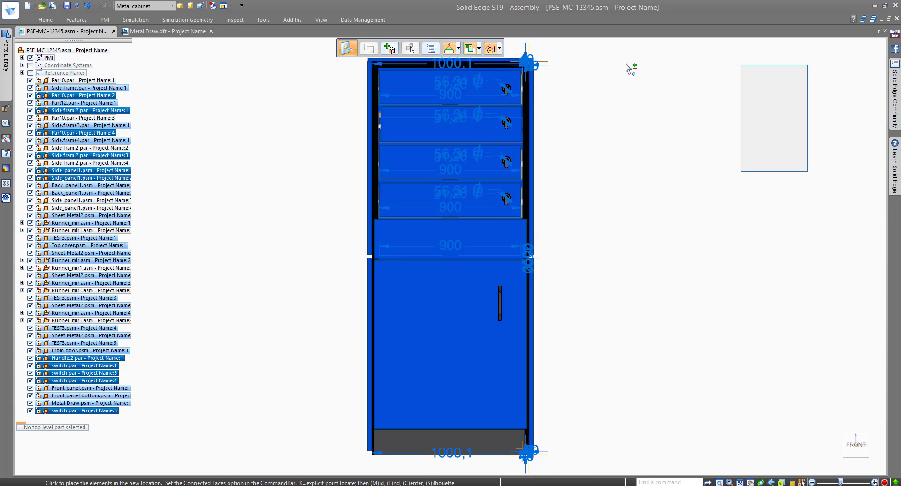
pyautogui.click(626, 63)
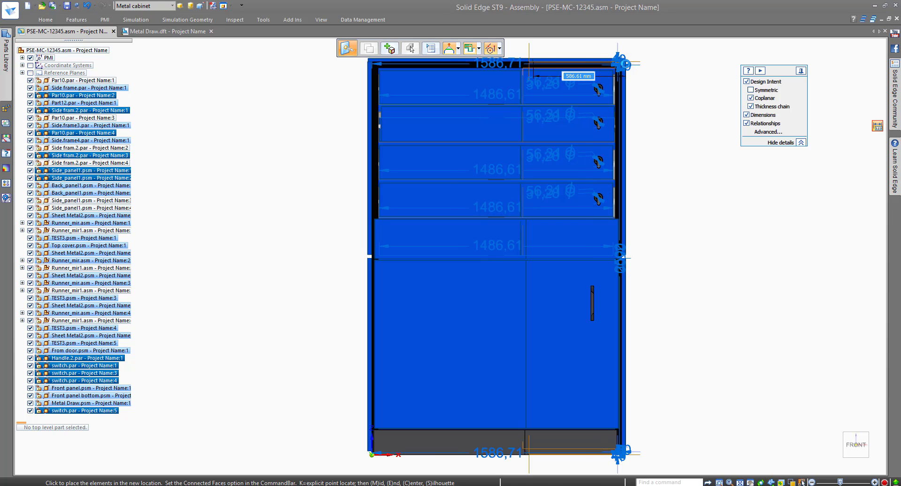
pyautogui.click(624, 64)
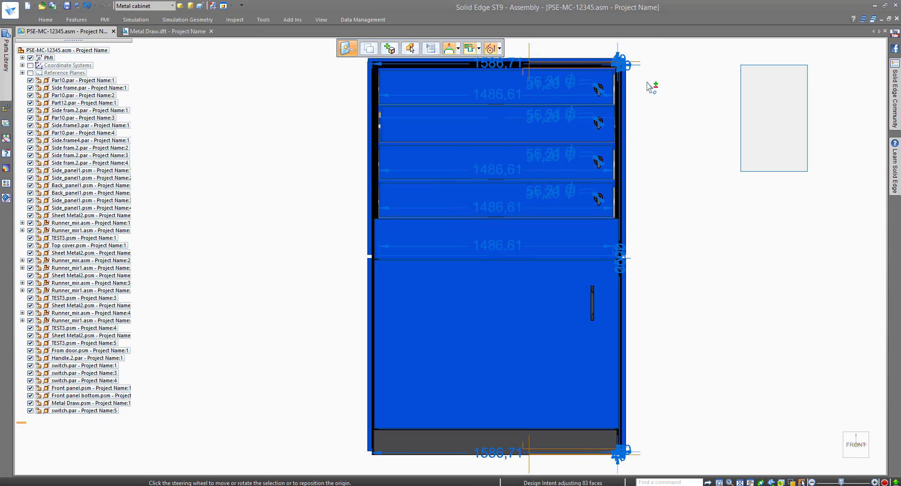
pyautogui.click(664, 93)
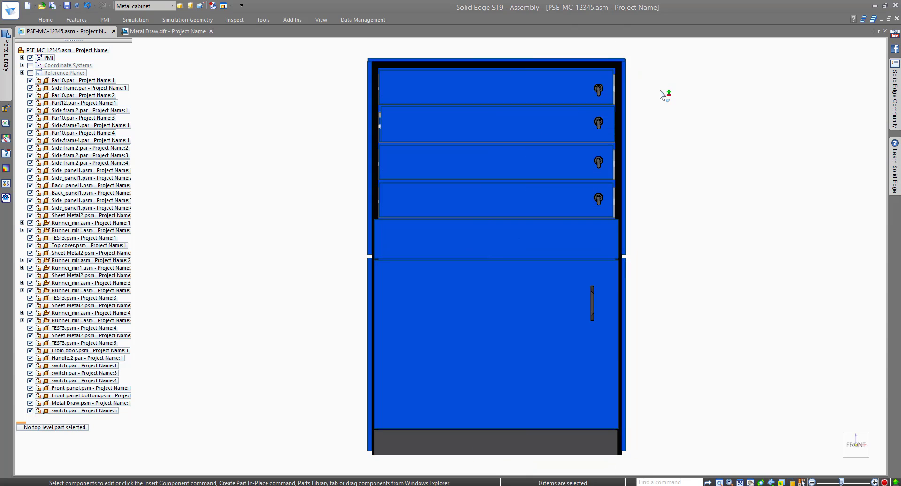
# Step: Show the widened cabinet in an isometric perspective view with floor shadow and floor reflection turned on
pyautogui.click(839, 464)
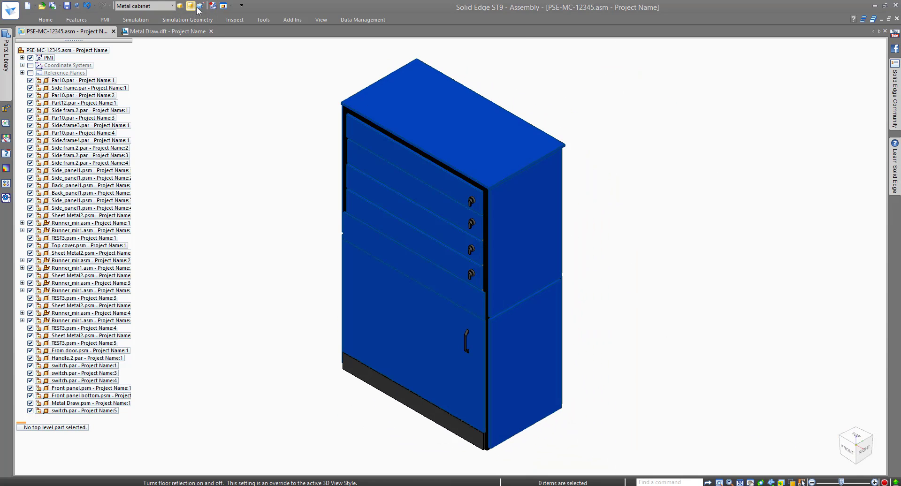
pyautogui.click(204, 7)
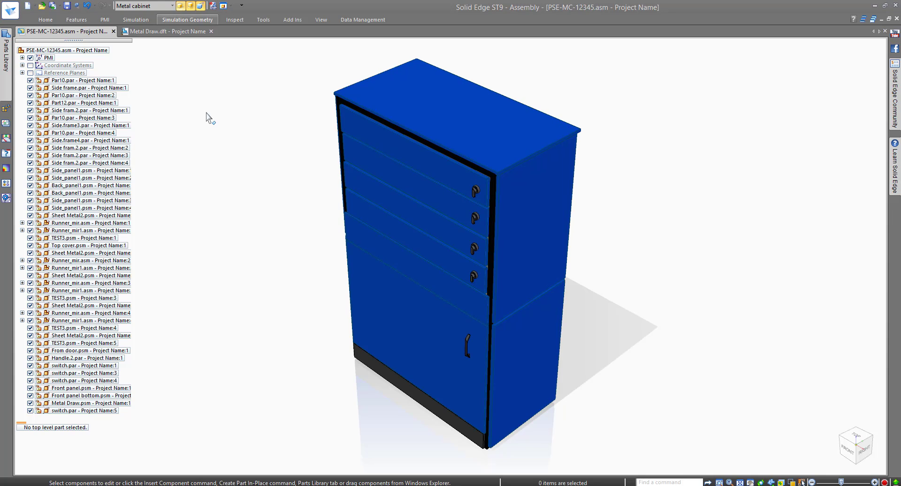
# Step: Preview the Frame display configuration and the Frame and panels configuration, and restore Metal cabinet
pyautogui.click(151, 5)
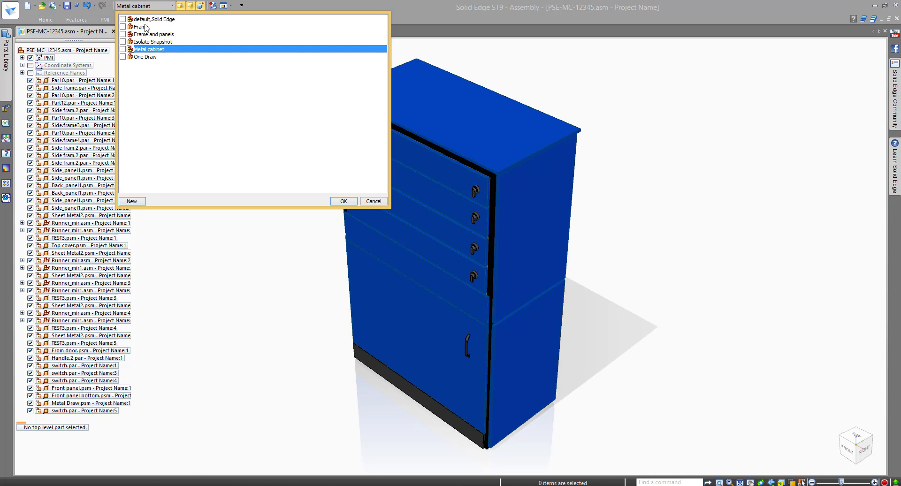
pyautogui.click(143, 27)
pyautogui.click(151, 6)
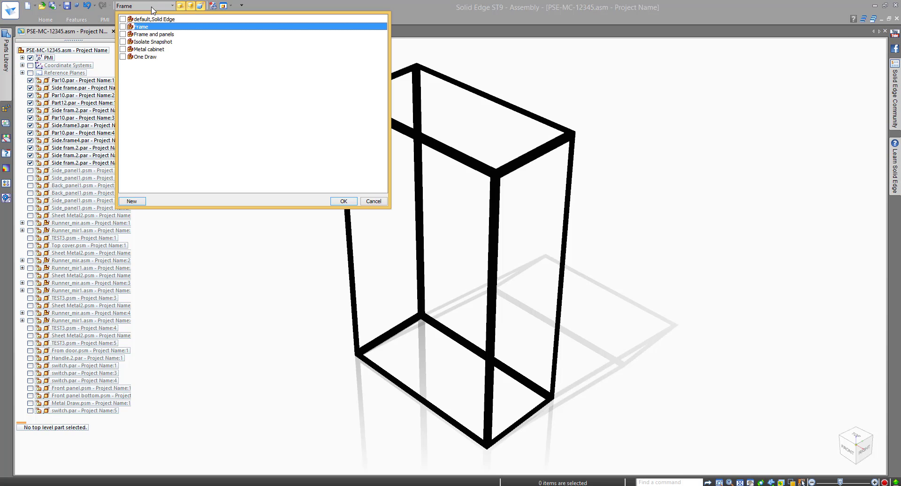
pyautogui.click(150, 35)
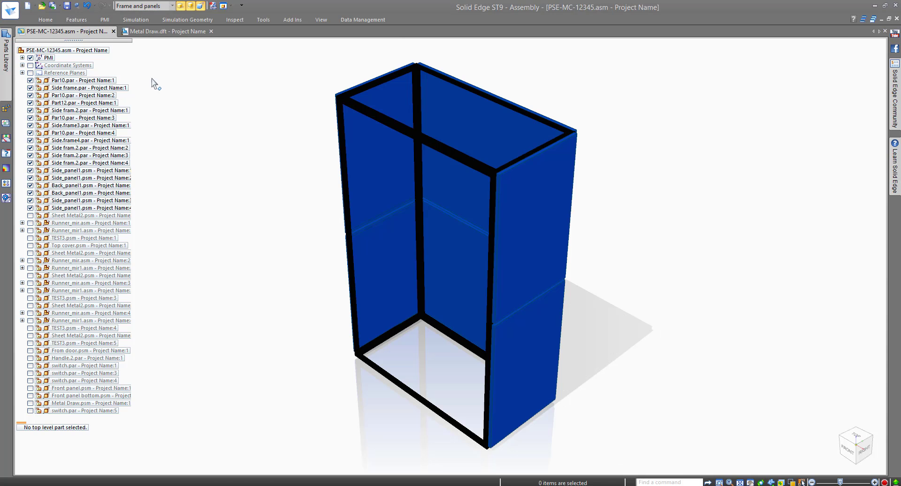
pyautogui.click(152, 6)
pyautogui.click(144, 50)
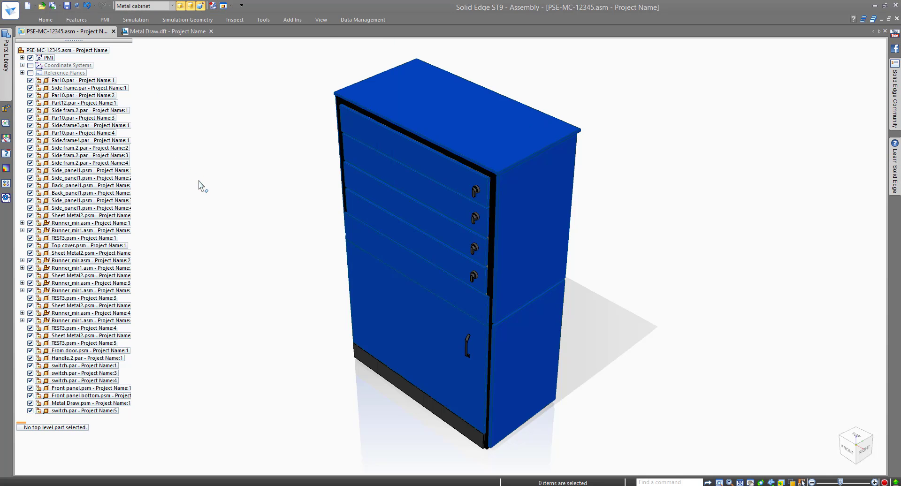
# Step: Update the drawing views in Metal Draw.dft to match the widened drawer model
pyautogui.click(178, 33)
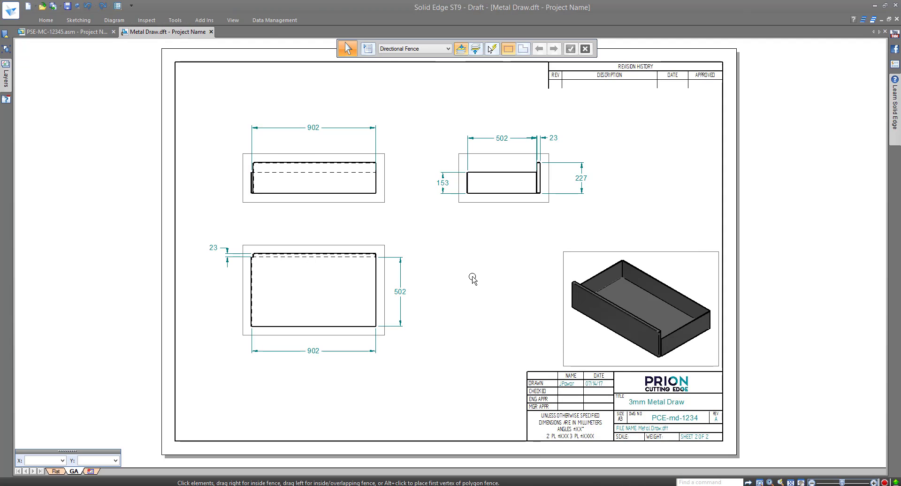
pyautogui.moveTo(470, 278); pyautogui.dragTo(471, 277, button='right')
pyautogui.click(490, 293)
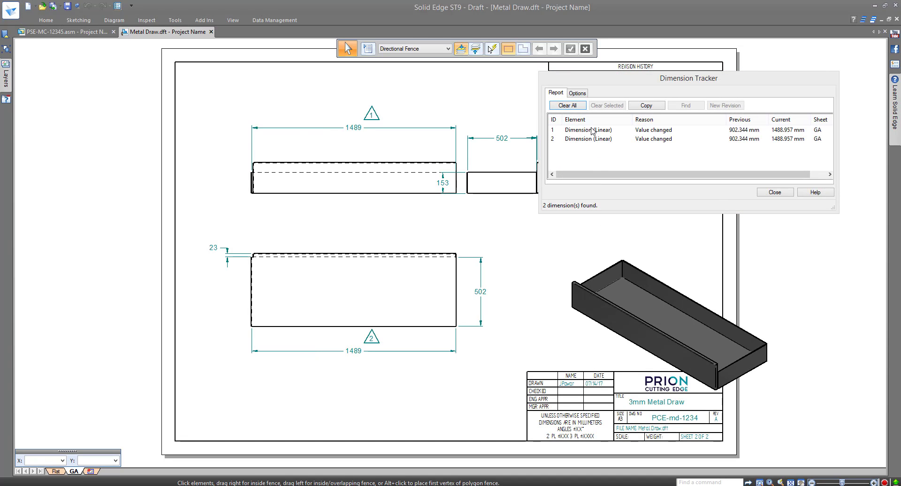
# Step: Locate the front view's changed overall width dimension in Dimension Tracker, clear its change flag and close the tracker
pyautogui.click(596, 130)
pyautogui.click(685, 105)
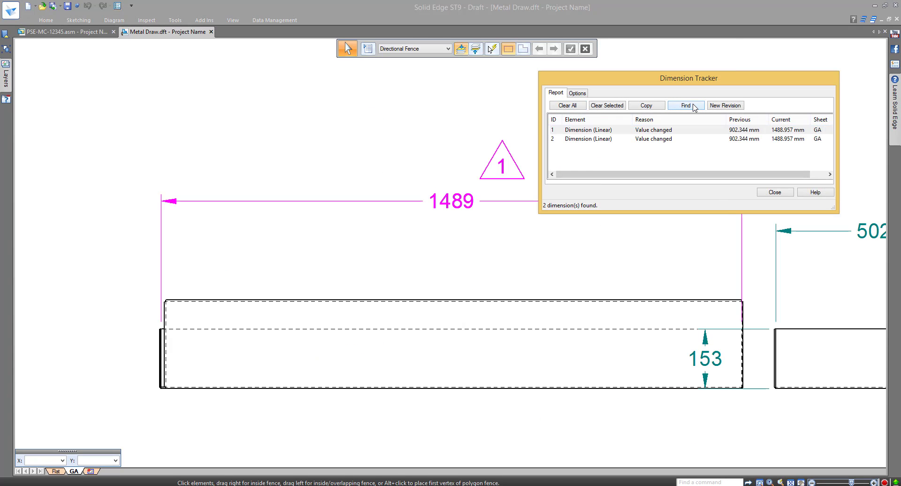
pyautogui.click(606, 105)
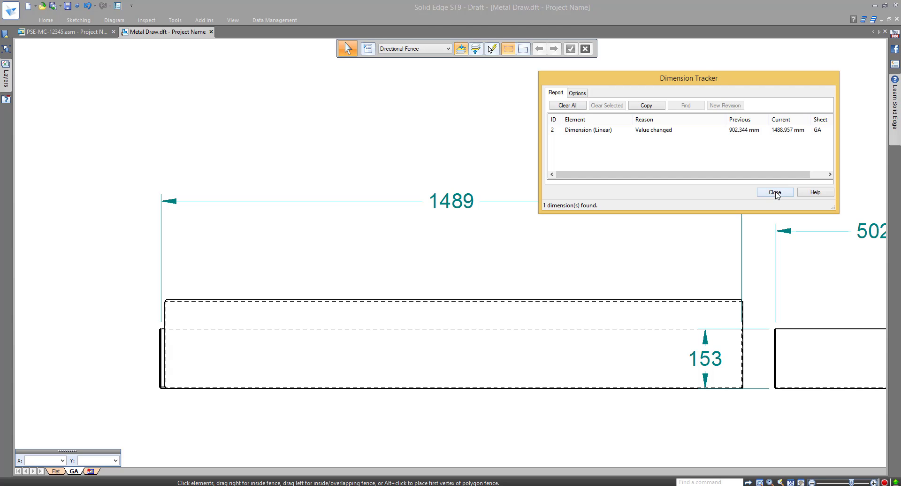
pyautogui.click(775, 192)
# Step: Reposition the isometric, front and side views on the GA sheet so they fit inside the border without crowding
pyautogui.hotkey('ctrl', 'shift', 'f')
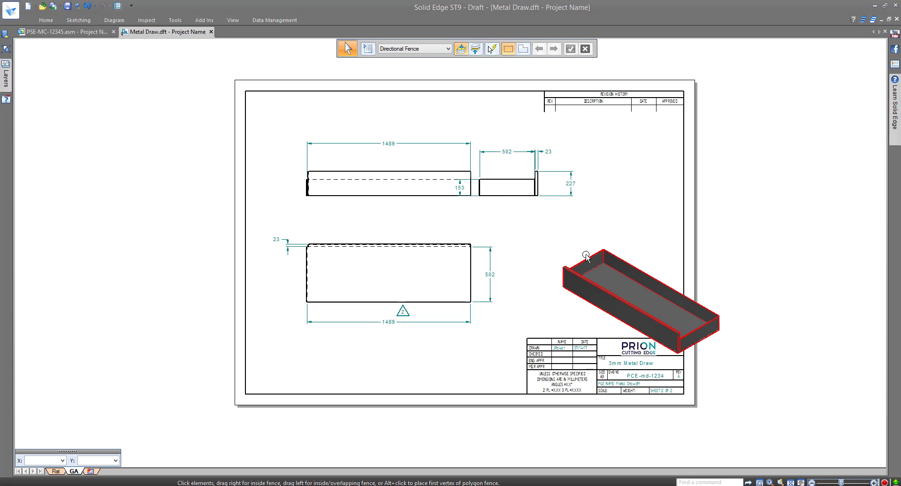
pyautogui.moveTo(573, 274); pyautogui.dragTo(531, 231)
pyautogui.moveTo(419, 194); pyautogui.dragTo(392, 194)
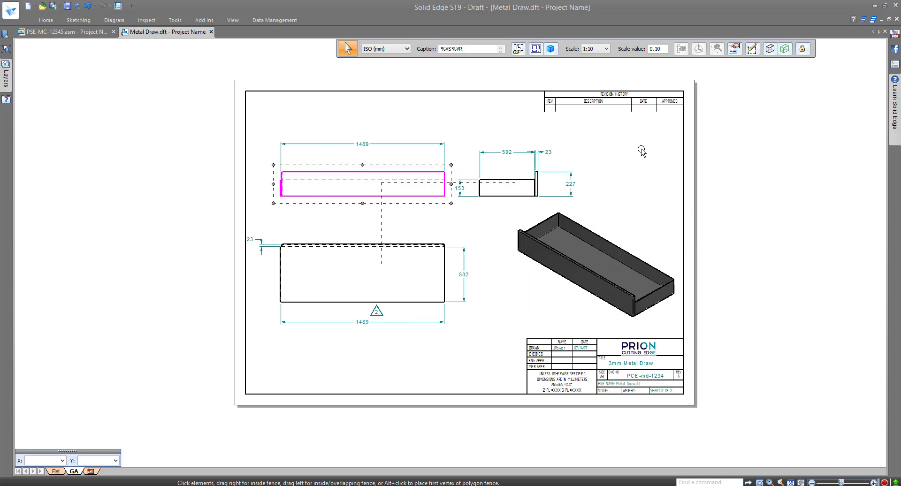
pyautogui.moveTo(507, 188); pyautogui.dragTo(526, 177)
pyautogui.click(638, 183)
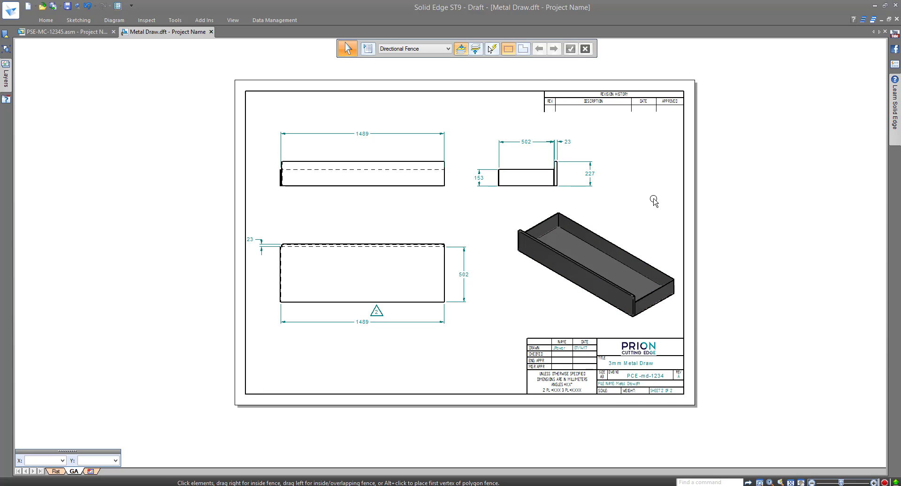
pyautogui.scroll(2, 656, 206)
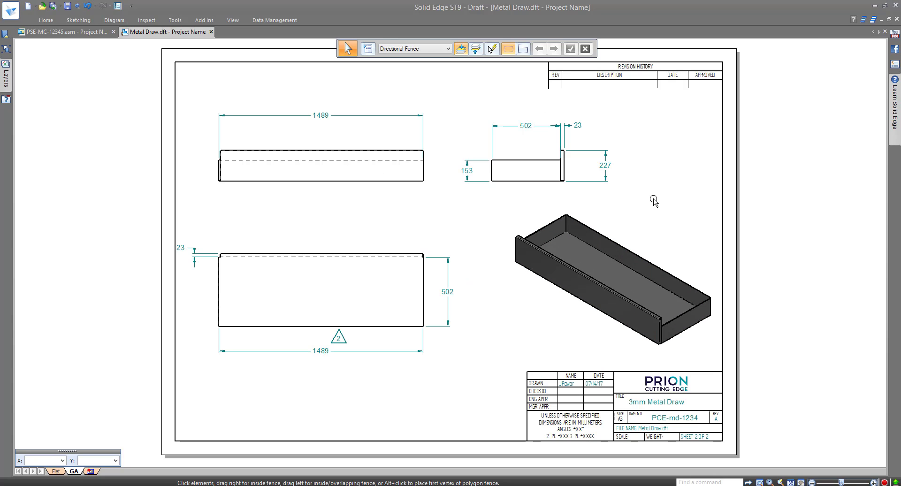
# Step: Return to the PSE-MC-12345.asm assembly and send the cabinet to KeyShot for rendering
pyautogui.click(77, 32)
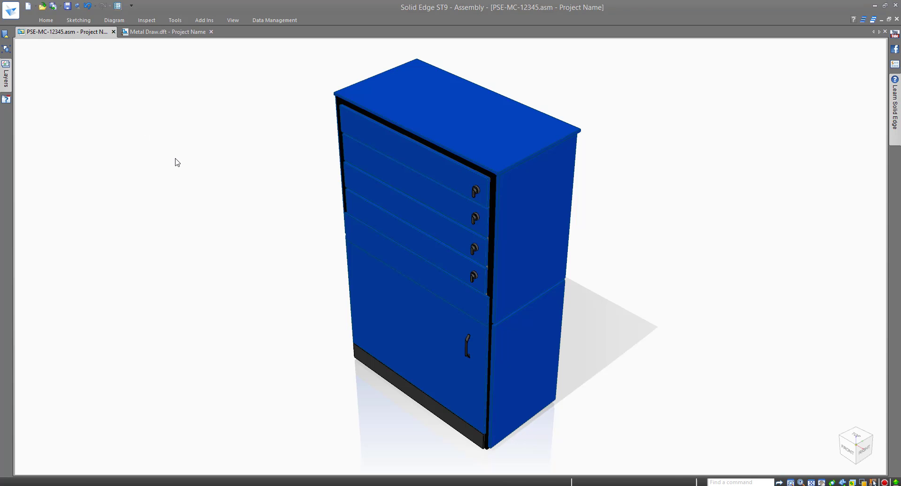
pyautogui.rightClick(188, 166)
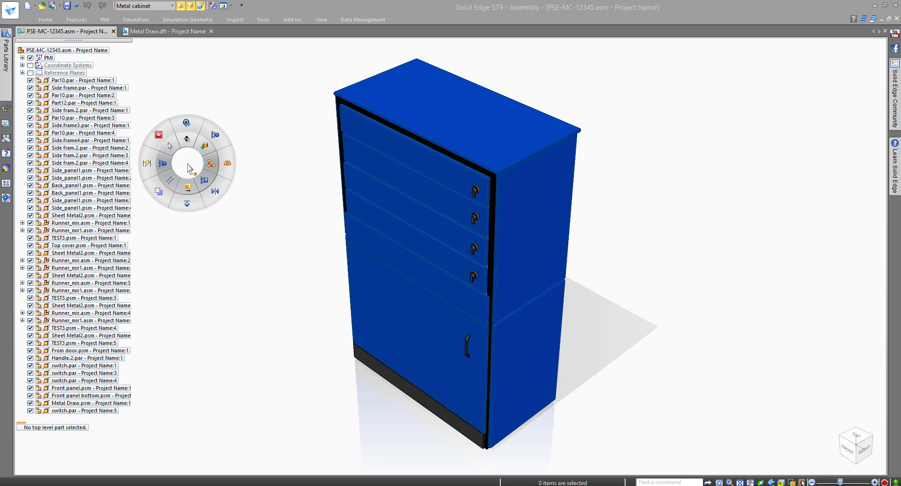
pyautogui.click(190, 124)
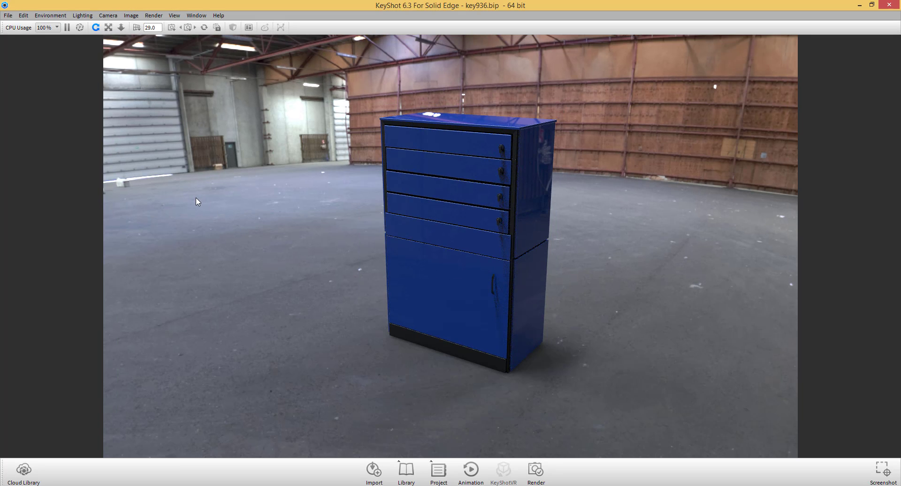